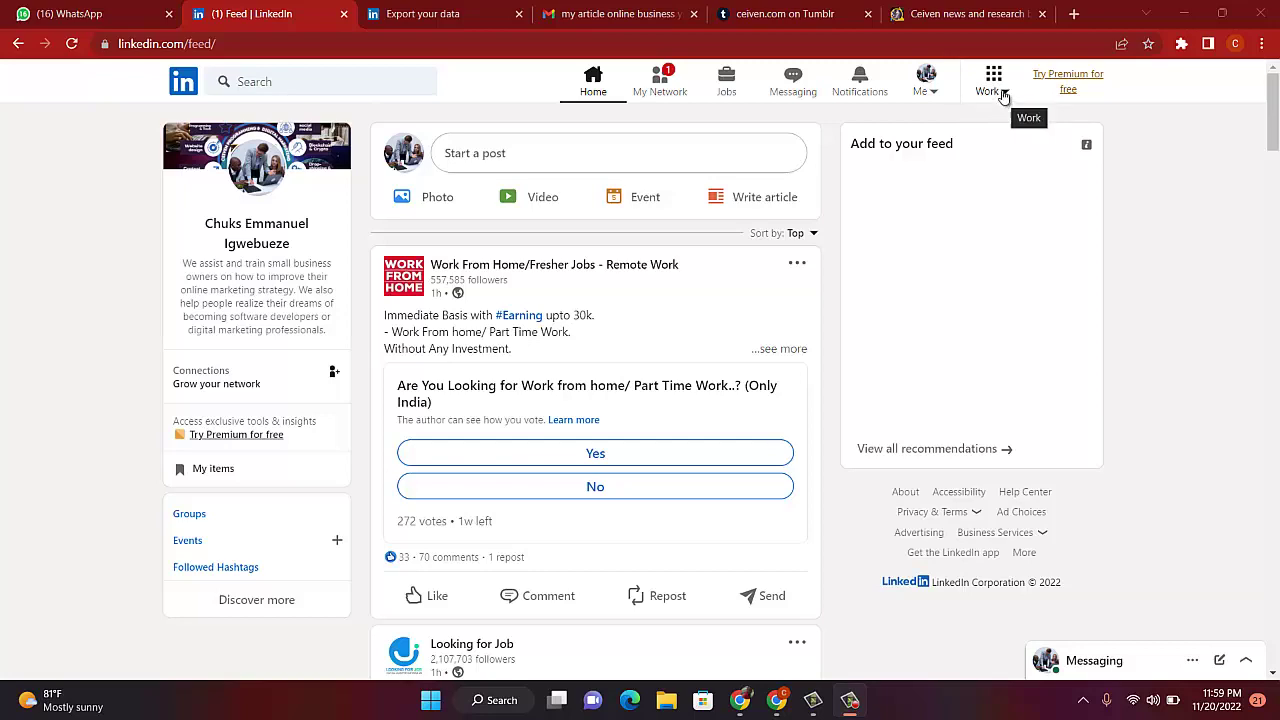
# Step: Start creating a new LinkedIn Page of the Company type for small, medium, and large businesses
pyautogui.click(1001, 95)
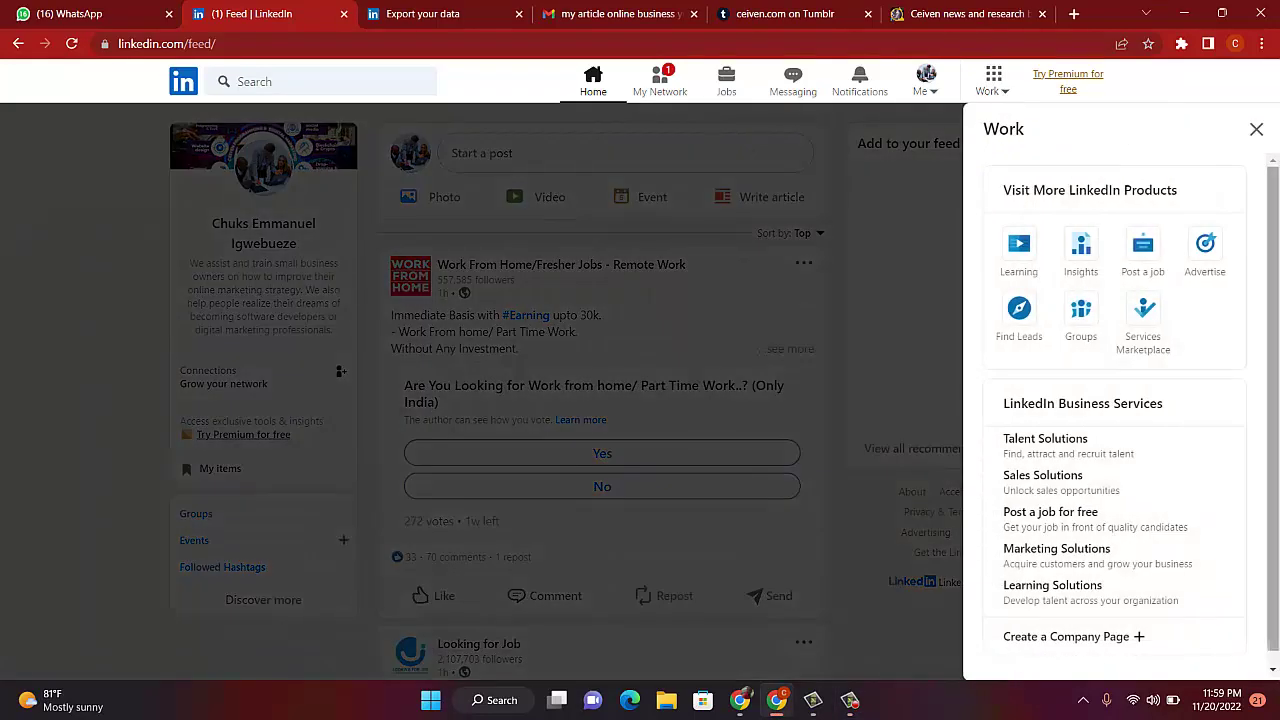
pyautogui.scroll(-1, 1274, 447)
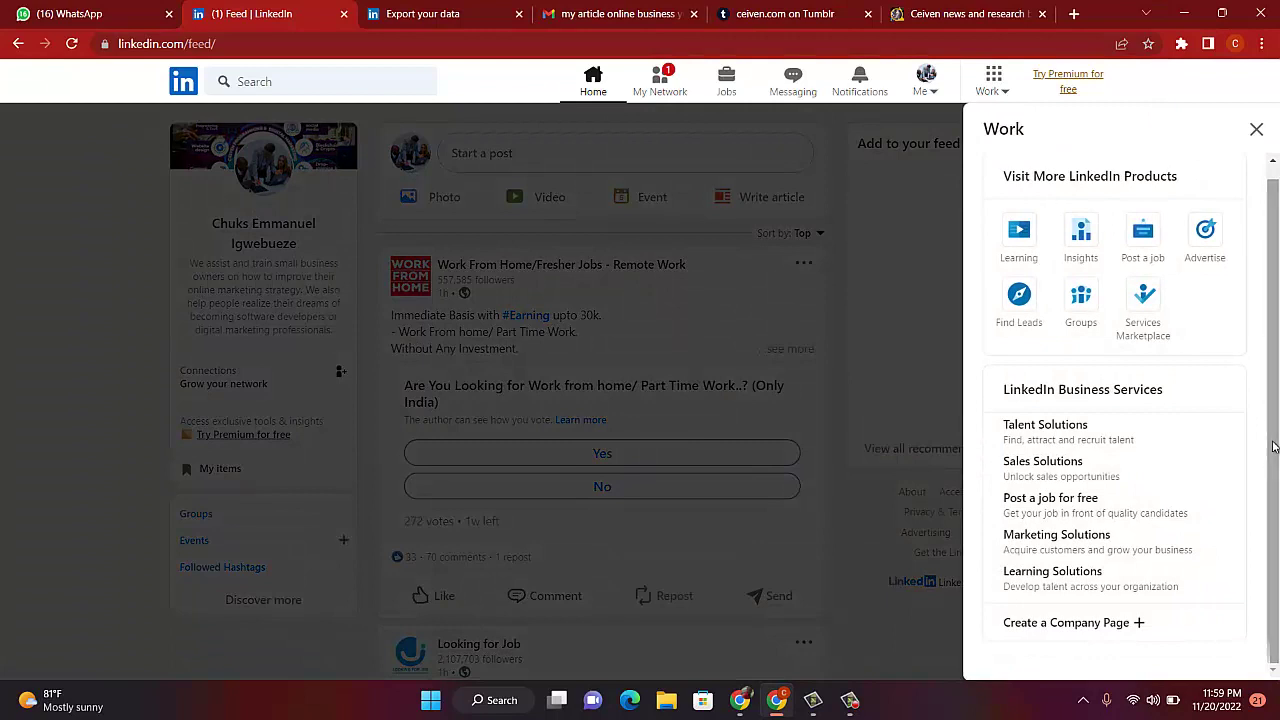
pyautogui.click(1098, 623)
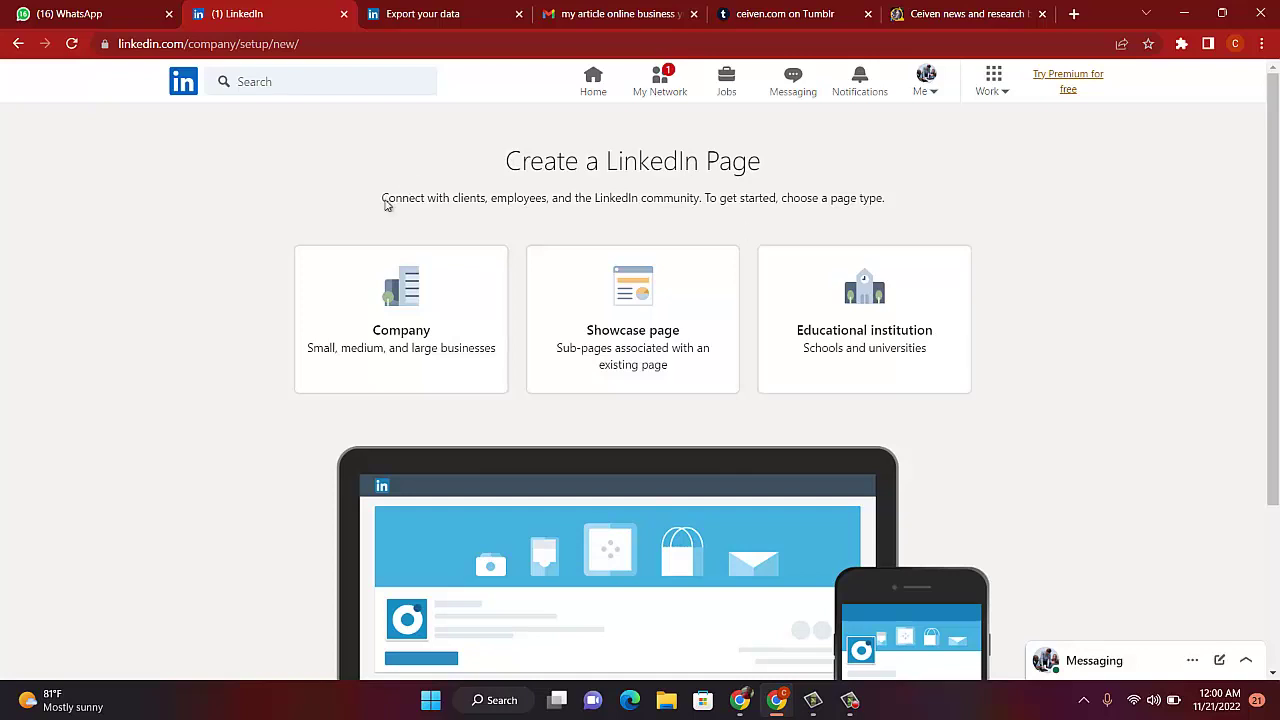
pyautogui.click(403, 341)
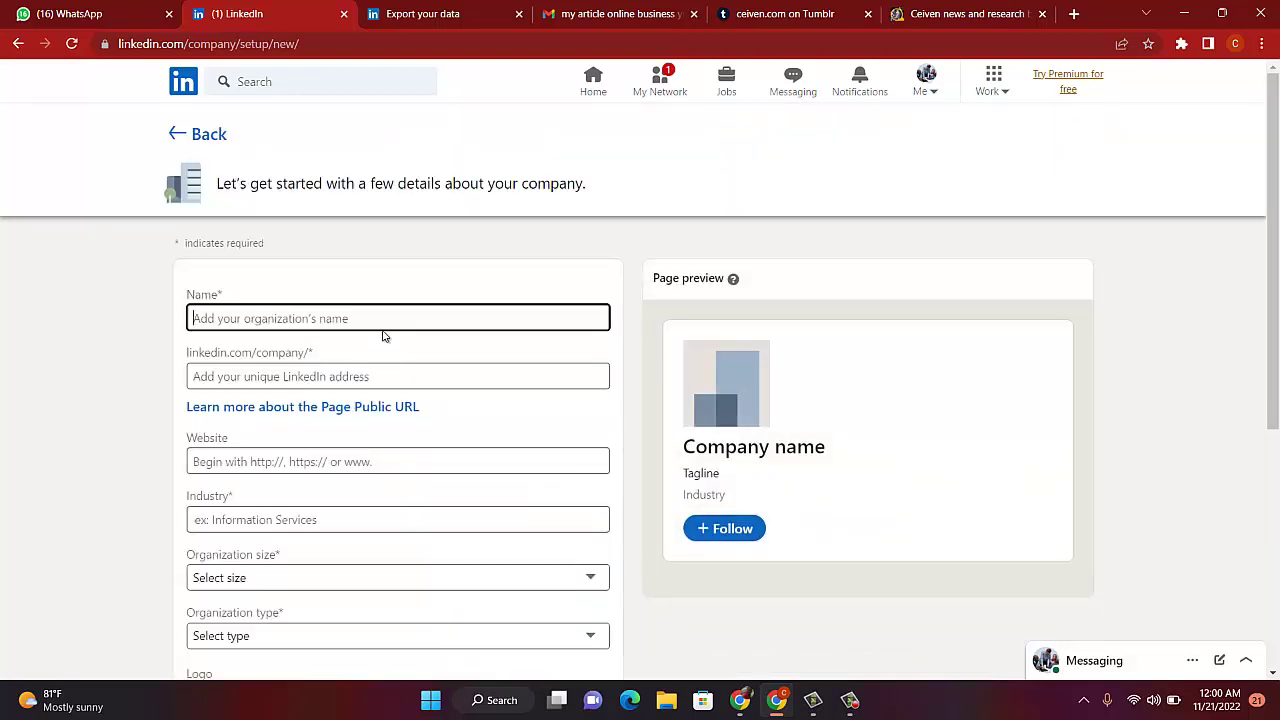
# Step: Enter "Ceiven Programming and Digital Marketing Training" as the organization's name
pyautogui.click(306, 320)
pyautogui.write('C')
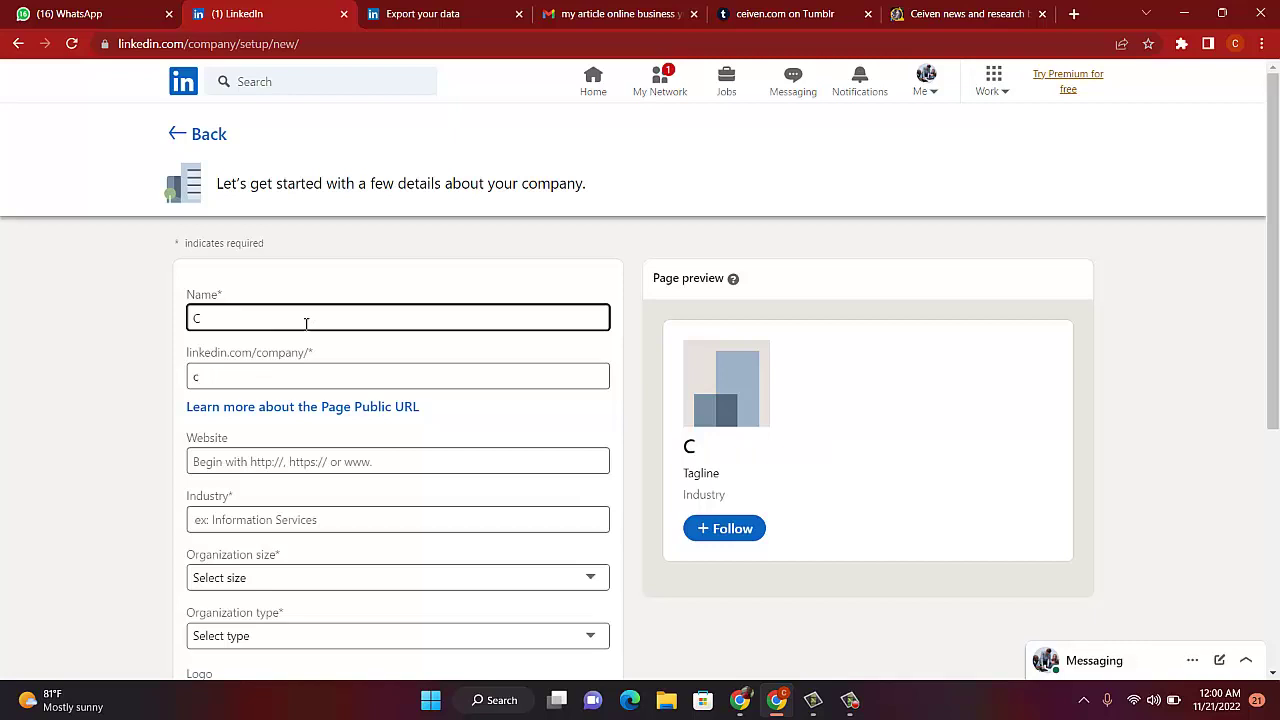
pyautogui.write('eiv')
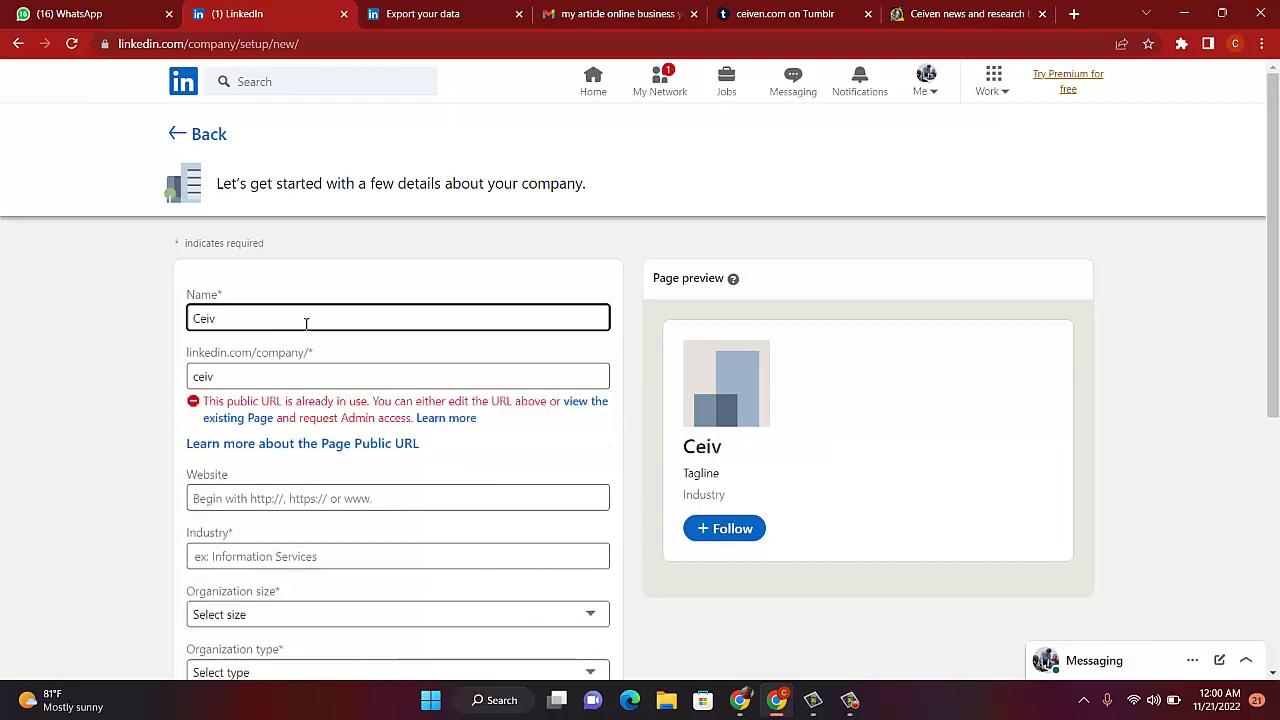
pyautogui.write('en')
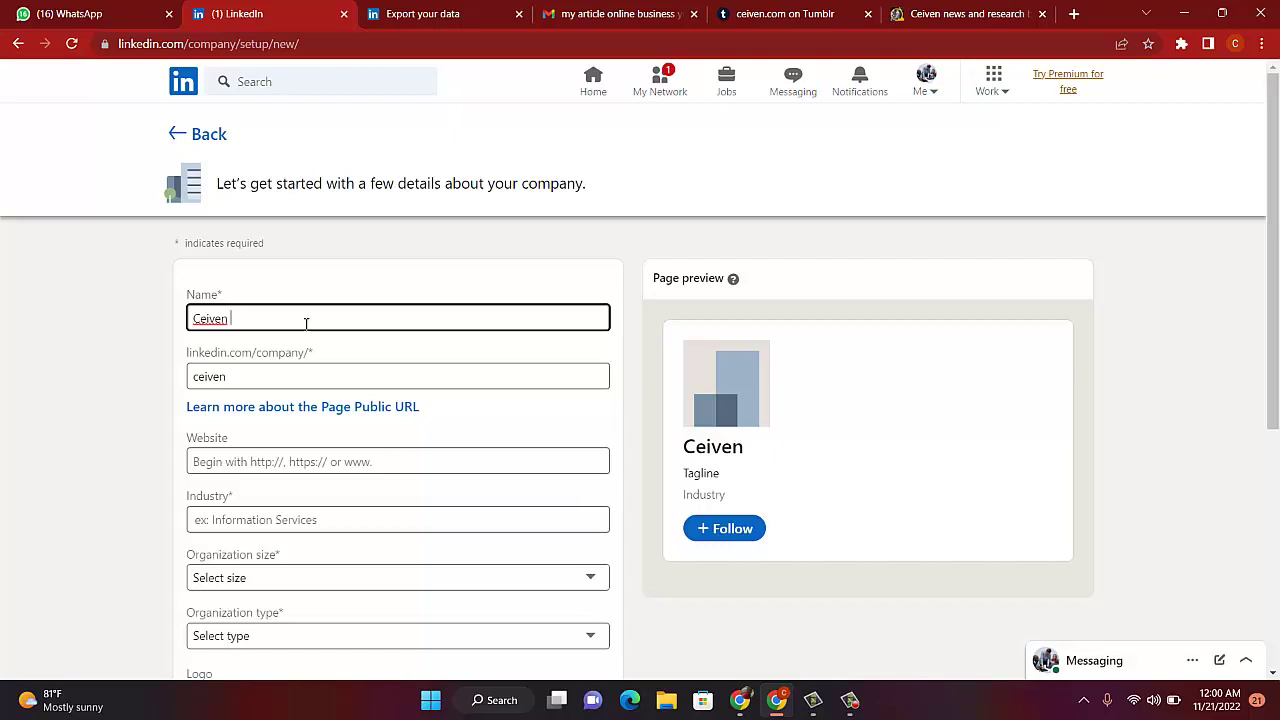
pyautogui.write(' Digital')
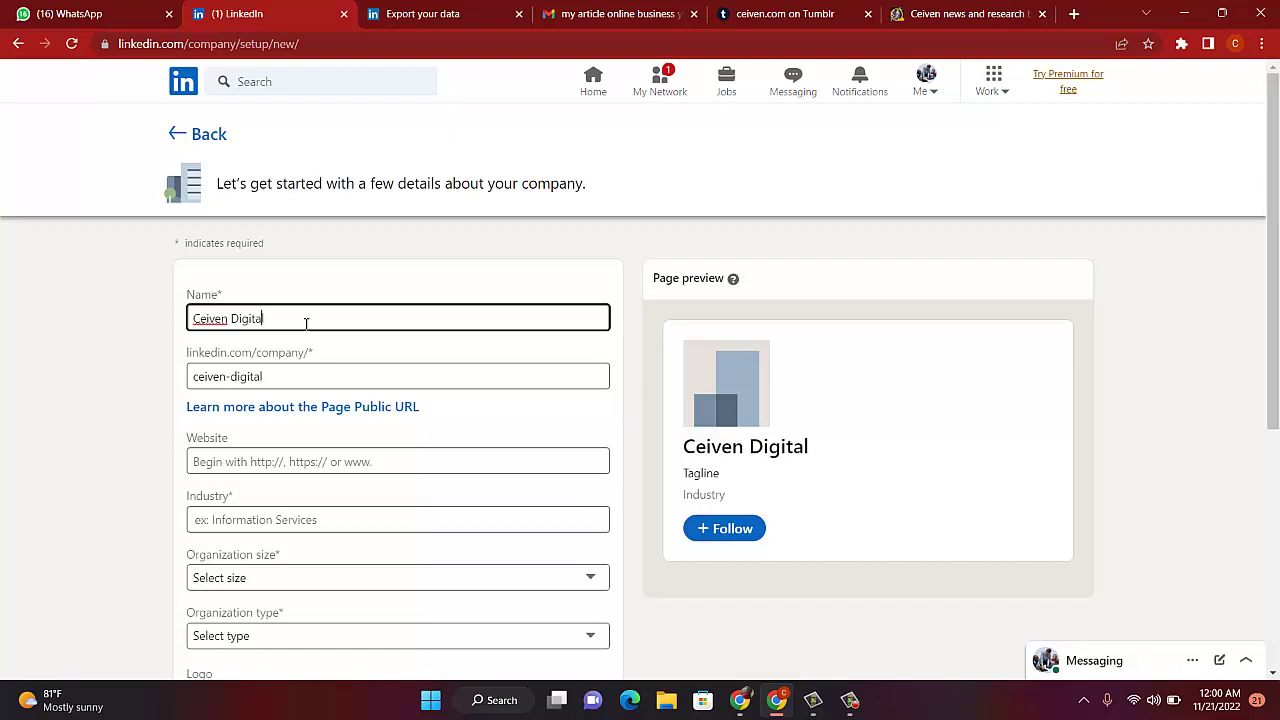
pyautogui.press('Left')
pyautogui.press('Left')
pyautogui.press('Left')
pyautogui.press('Left')
pyautogui.press('Left')
pyautogui.press('Left')
pyautogui.write('Pro')
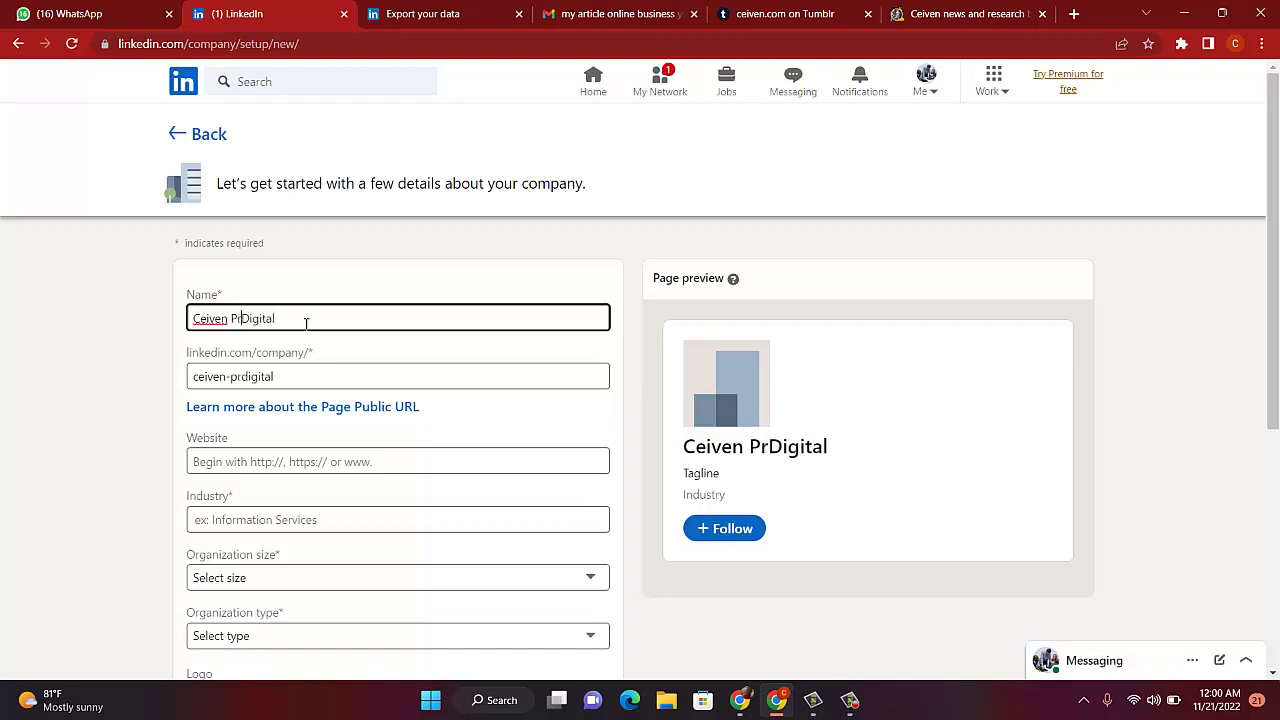
pyautogui.write('gramming')
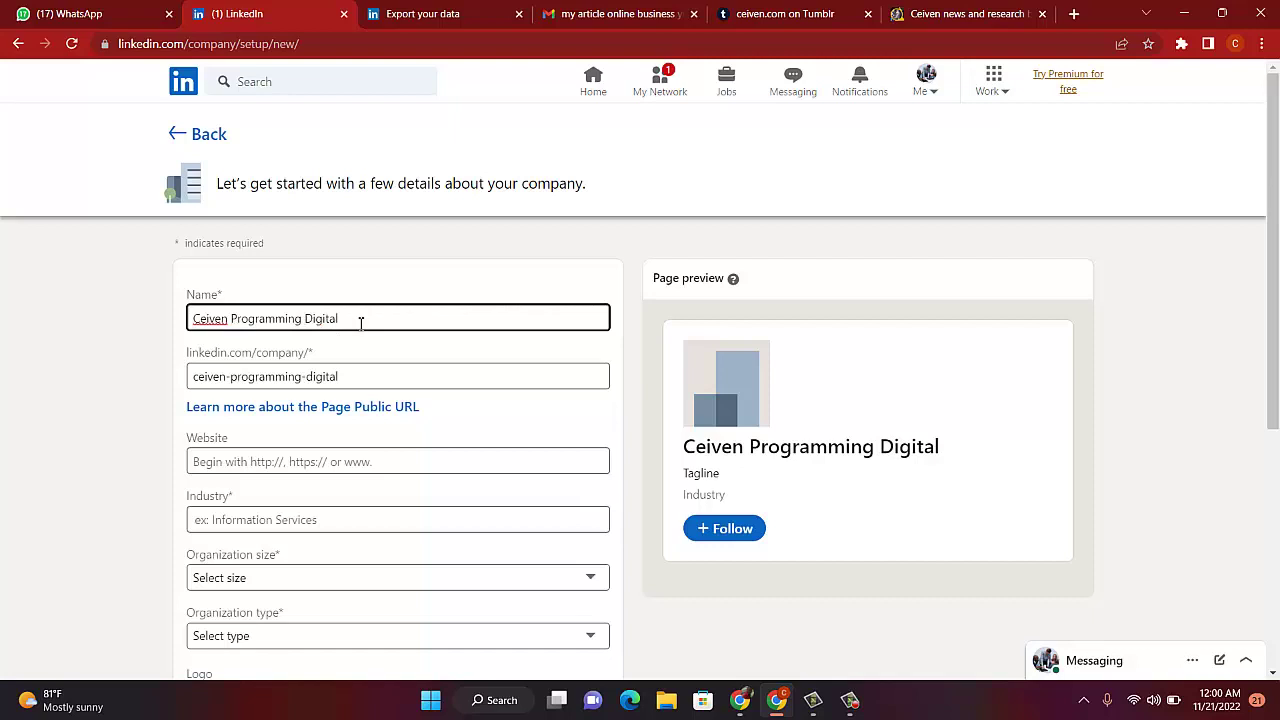
pyautogui.write(' and Digital ')
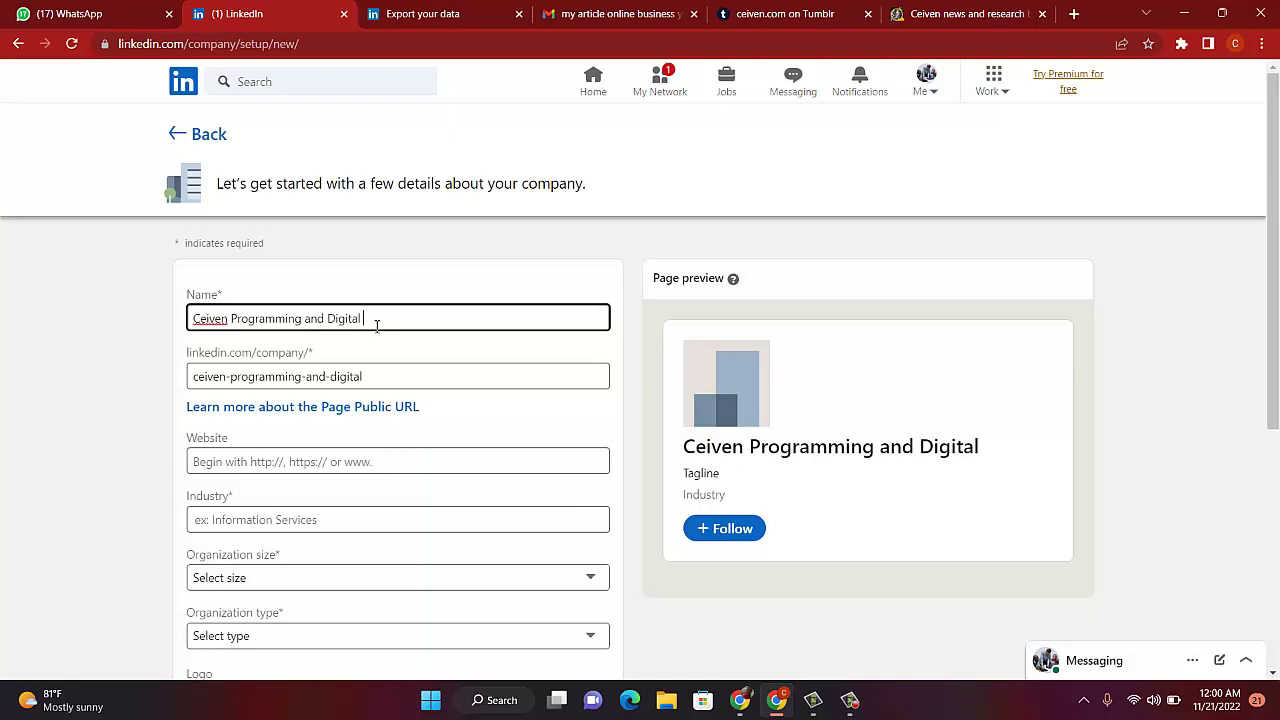
pyautogui.write('Market')
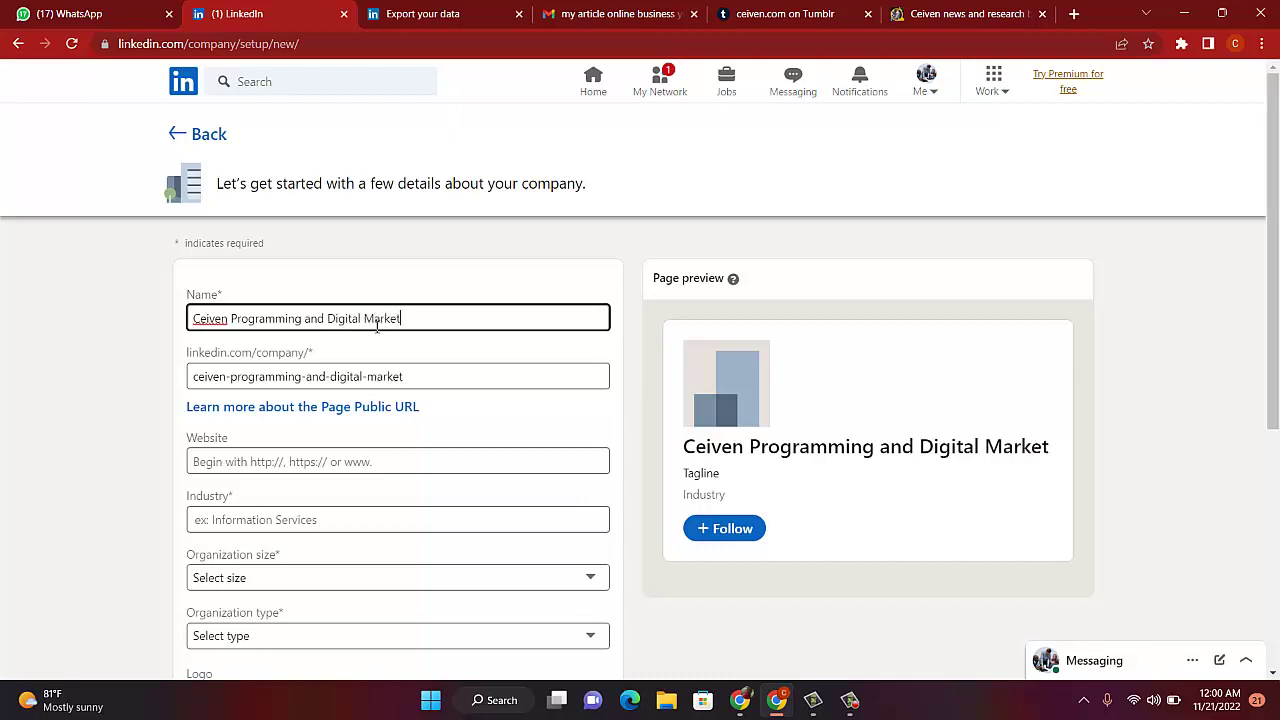
pyautogui.write('ing T')
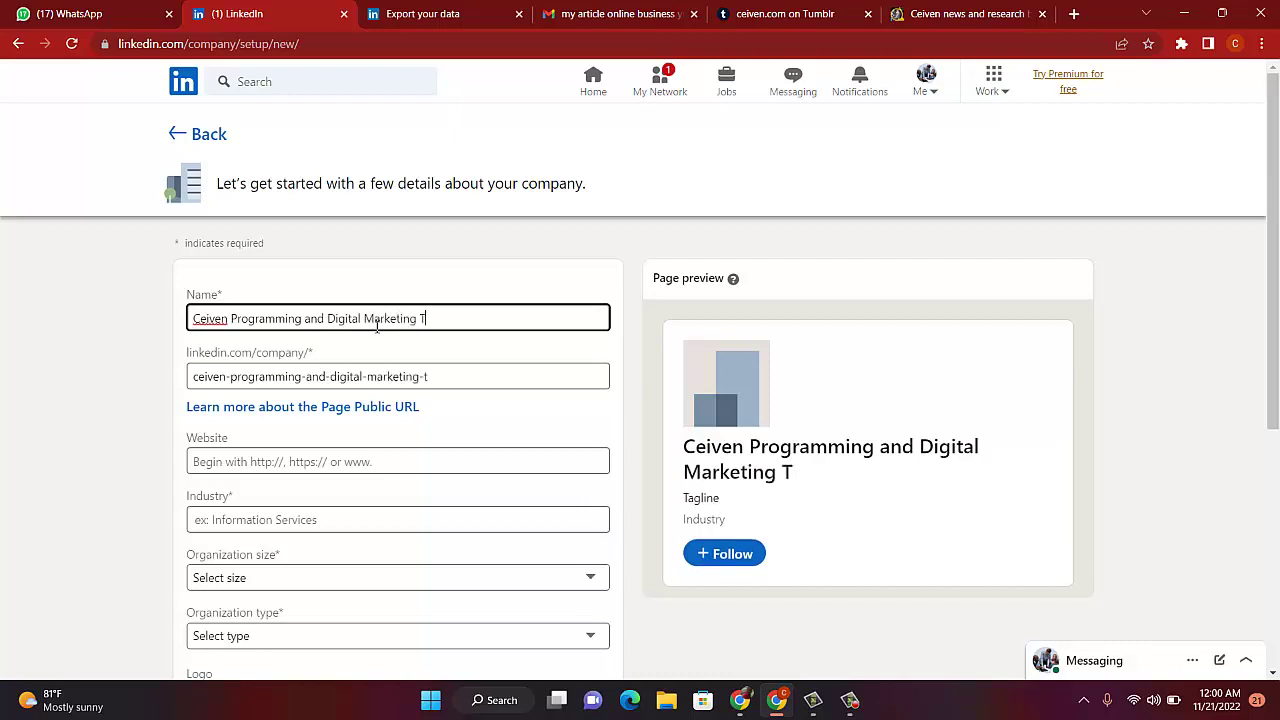
pyautogui.write('raining')
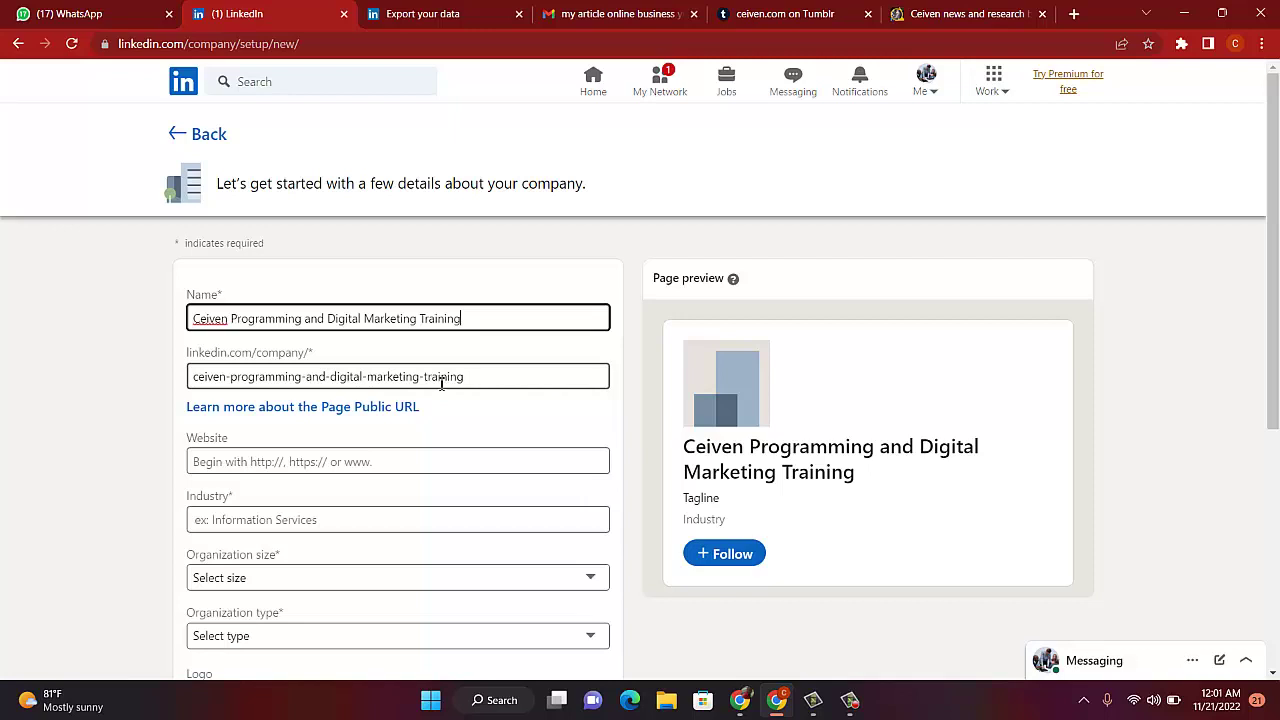
# Step: Shorten the page's LinkedIn public address to "ceiven"
pyautogui.click(425, 377)
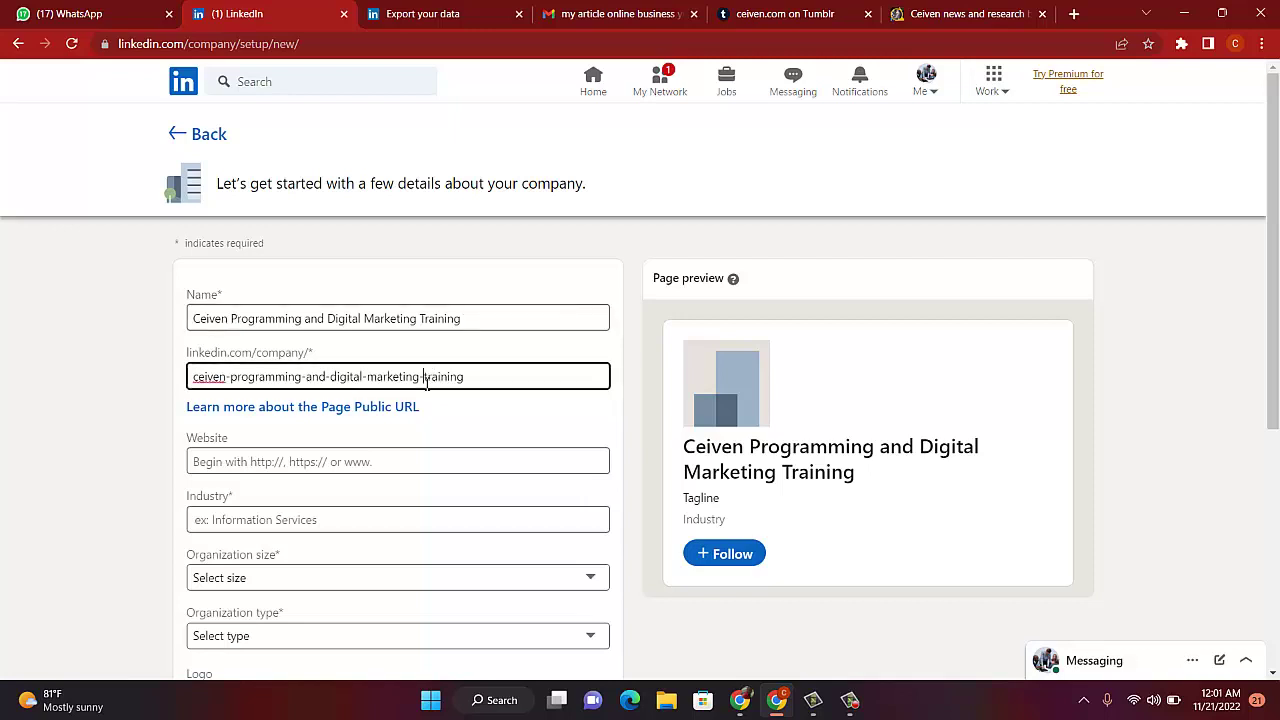
pyautogui.press('BackSpace')
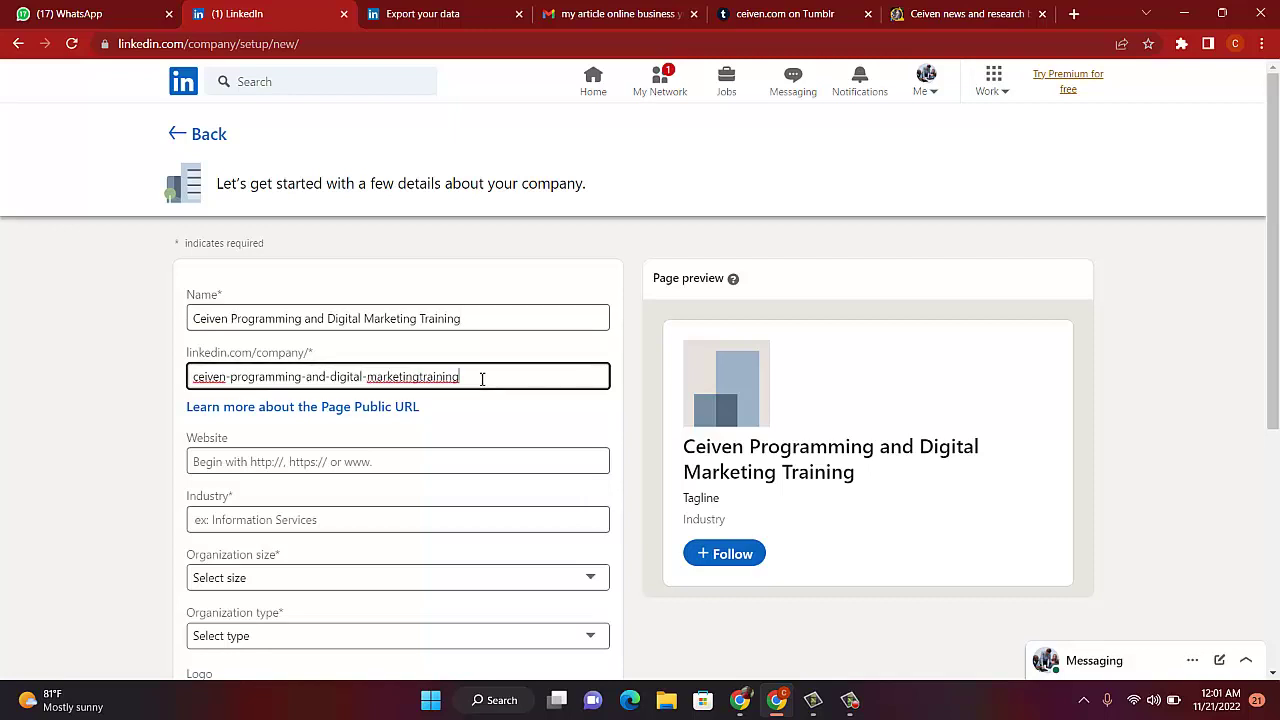
pyautogui.press('BackSpace')
pyautogui.press('BackSpace')
pyautogui.press('BackSpace')
pyautogui.press('BackSpace')
pyautogui.press('BackSpace')
pyautogui.press('BackSpace')
pyautogui.press('BackSpace')
pyautogui.press('BackSpace')
pyautogui.press('BackSpace')
pyautogui.press('BackSpace')
pyautogui.press('BackSpace')
pyautogui.press('BackSpace')
pyautogui.press('BackSpace')
pyautogui.press('BackSpace')
pyautogui.press('BackSpace')
pyautogui.press('BackSpace')
pyautogui.press('BackSpace')
pyautogui.press('BackSpace')
pyautogui.press('BackSpace')
pyautogui.press('BackSpace')
pyautogui.press('BackSpace')
pyautogui.press('BackSpace')
pyautogui.press('BackSpace')
pyautogui.press('BackSpace')
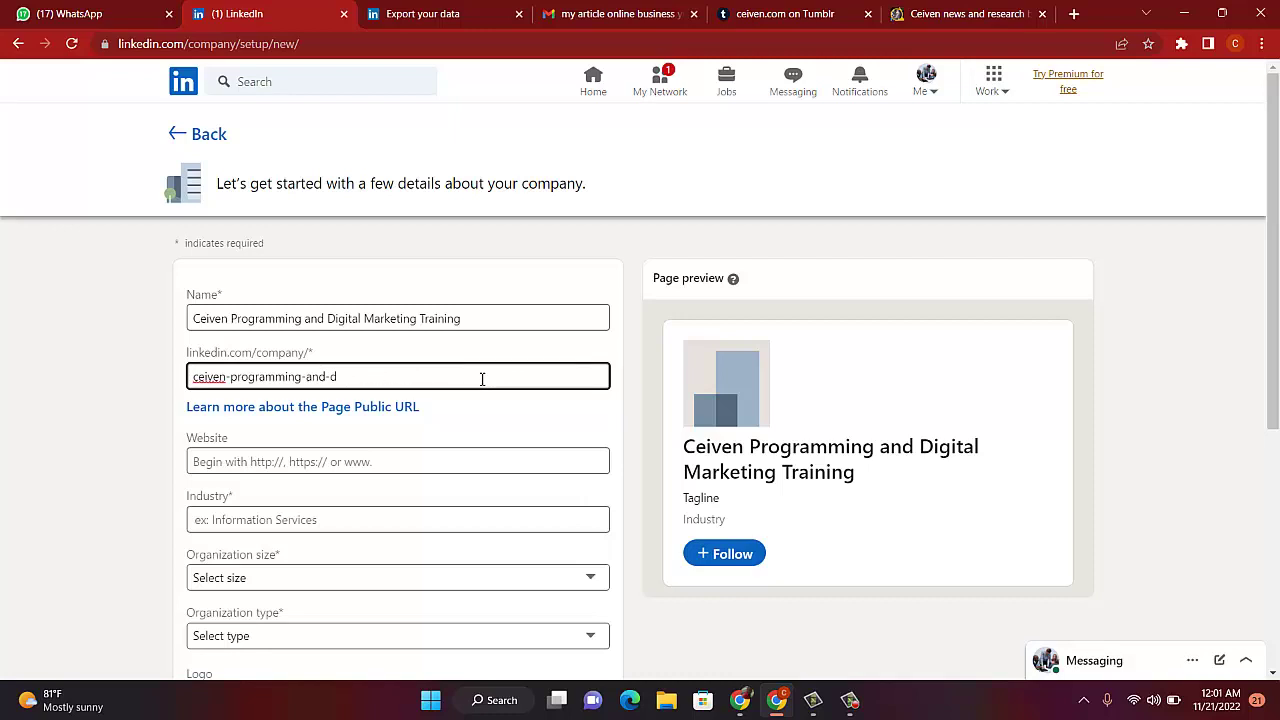
pyautogui.press('BackSpace')
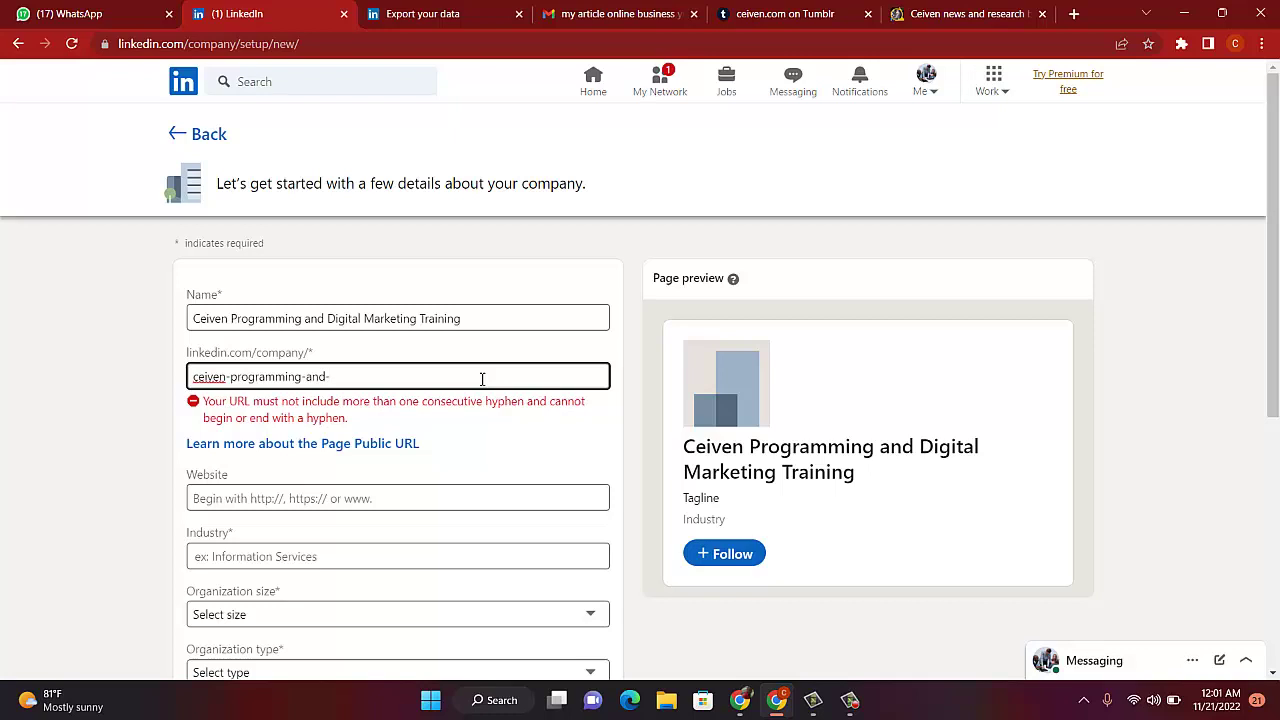
pyautogui.press('BackSpace')
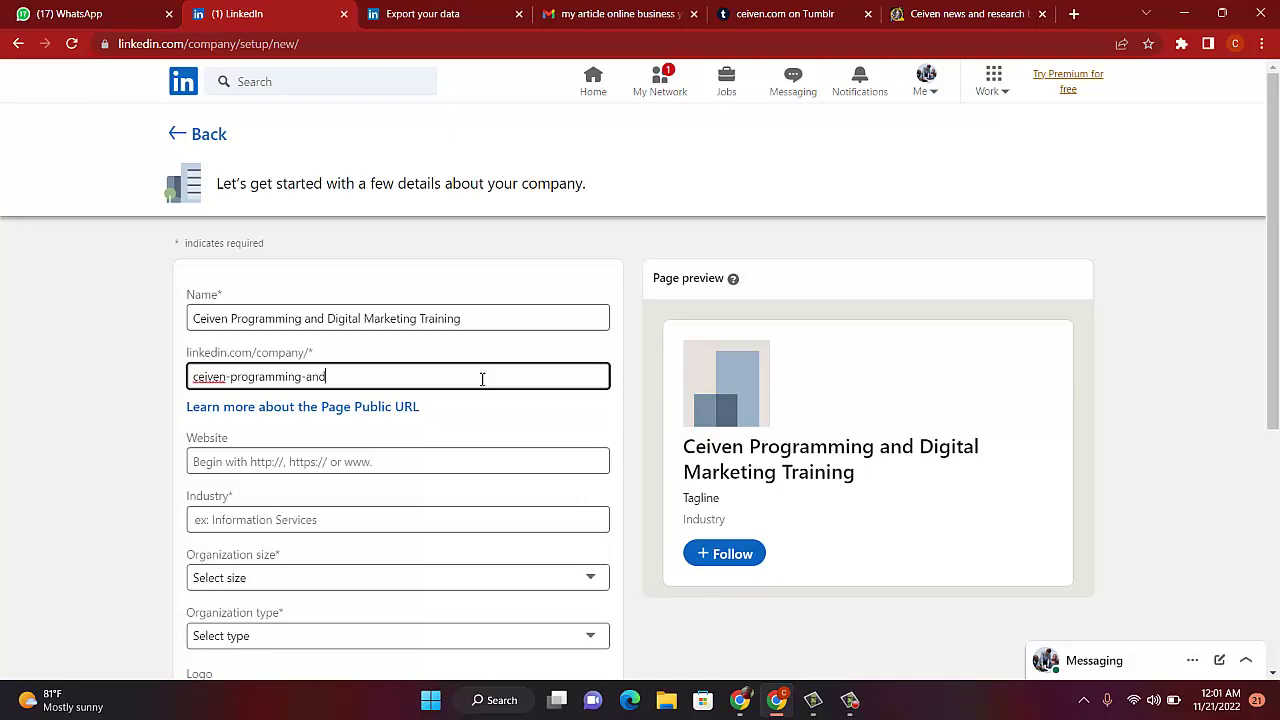
pyautogui.press('BackSpace')
pyautogui.press('BackSpace')
pyautogui.press('BackSpace')
pyautogui.press('BackSpace')
pyautogui.press('BackSpace')
pyautogui.press('BackSpace')
pyautogui.press('BackSpace')
pyautogui.press('BackSpace')
pyautogui.press('BackSpace')
pyautogui.press('BackSpace')
pyautogui.press('BackSpace')
pyautogui.press('BackSpace')
pyautogui.press('BackSpace')
pyautogui.press('BackSpace')
pyautogui.press('BackSpace')
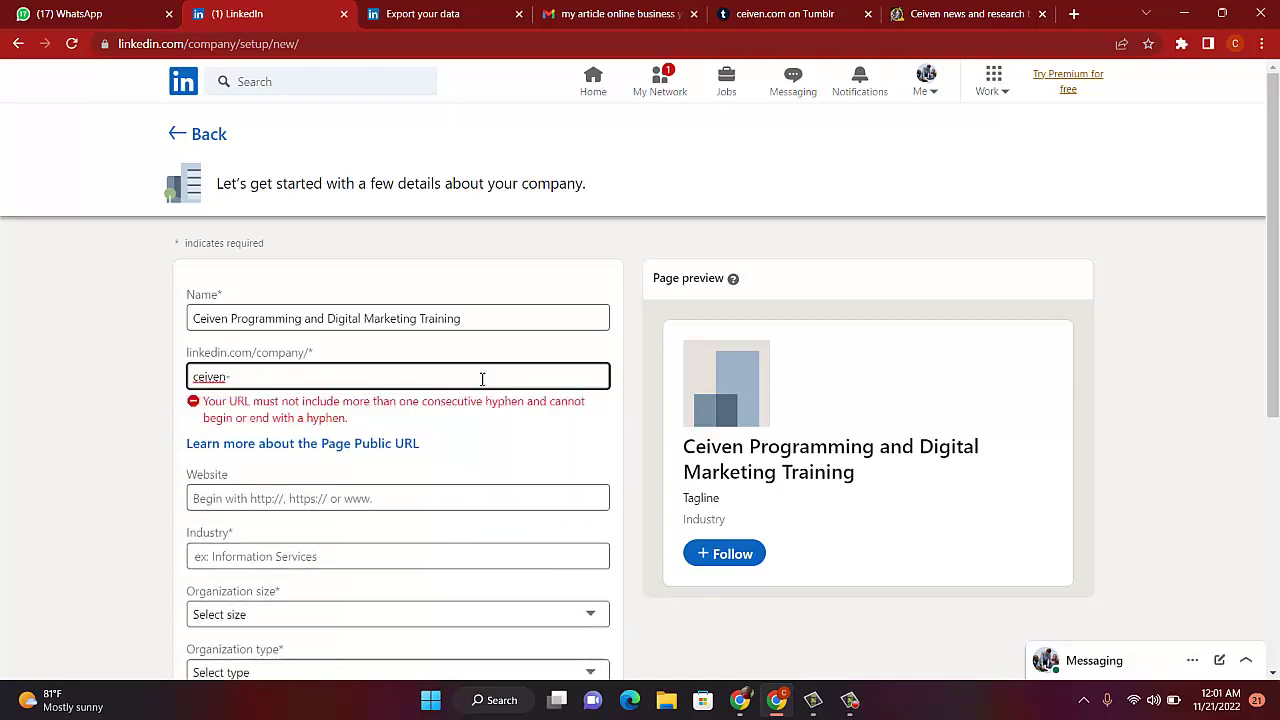
pyautogui.press('BackSpace')
pyautogui.write('-')
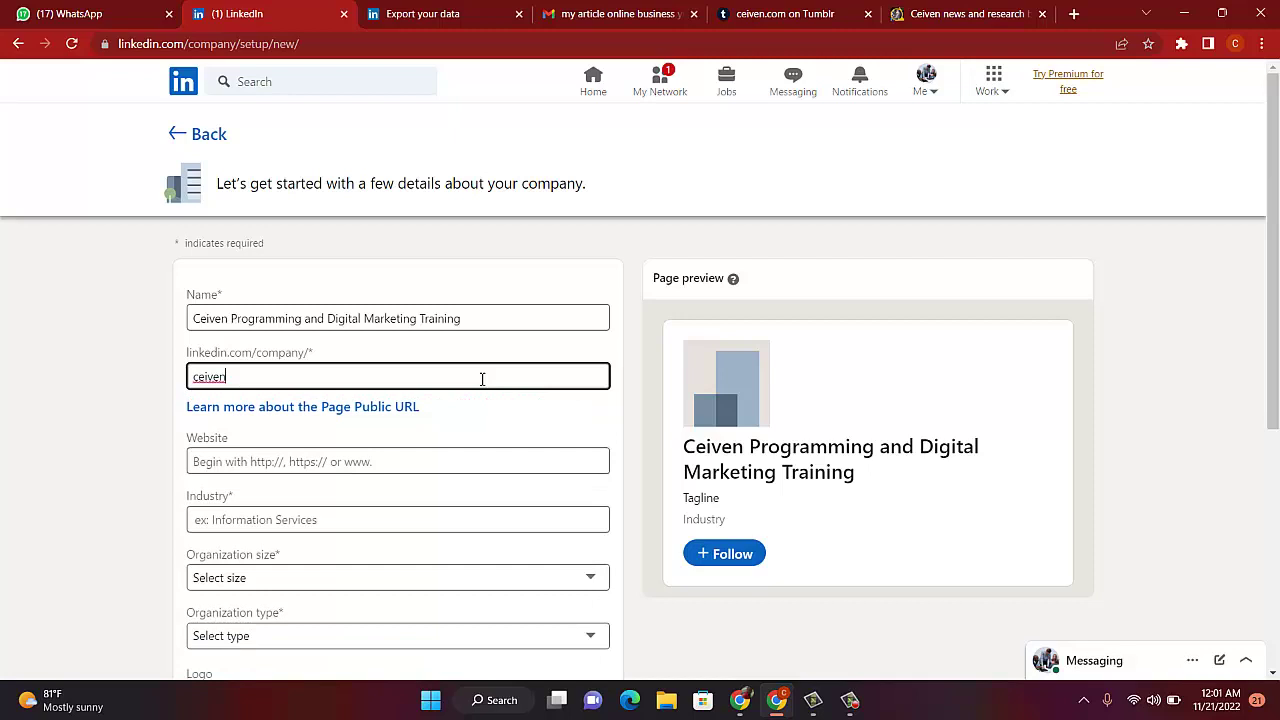
pyautogui.write('tra')
pyautogui.press('BackSpace')
pyautogui.press('BackSpace')
pyautogui.press('BackSpace')
pyautogui.press('BackSpace')
pyautogui.write('t')
pyautogui.write('raining')
pyautogui.press('BackSpace')
pyautogui.press('BackSpace')
pyautogui.press('BackSpace')
pyautogui.press('BackSpace')
pyautogui.press('BackSpace')
pyautogui.press('BackSpace')
pyautogui.press('BackSpace')
pyautogui.press('BackSpace')
pyautogui.write('digital m')
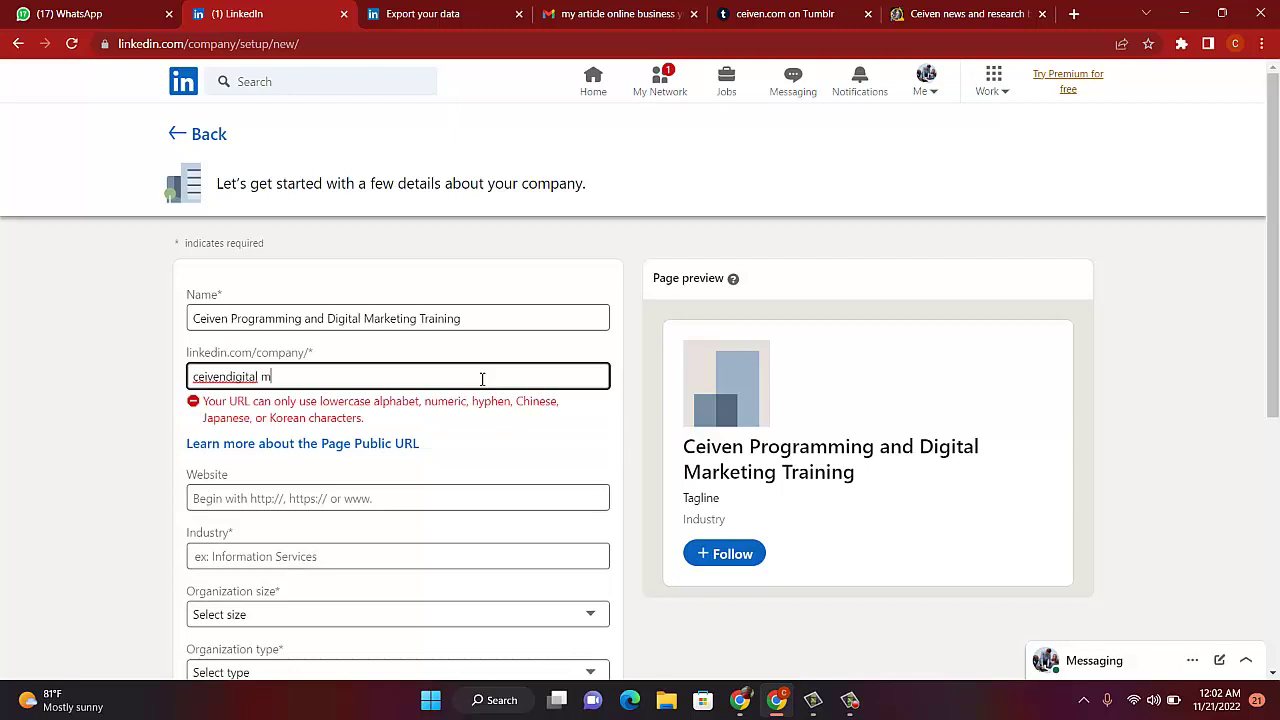
pyautogui.write('arketingand pr')
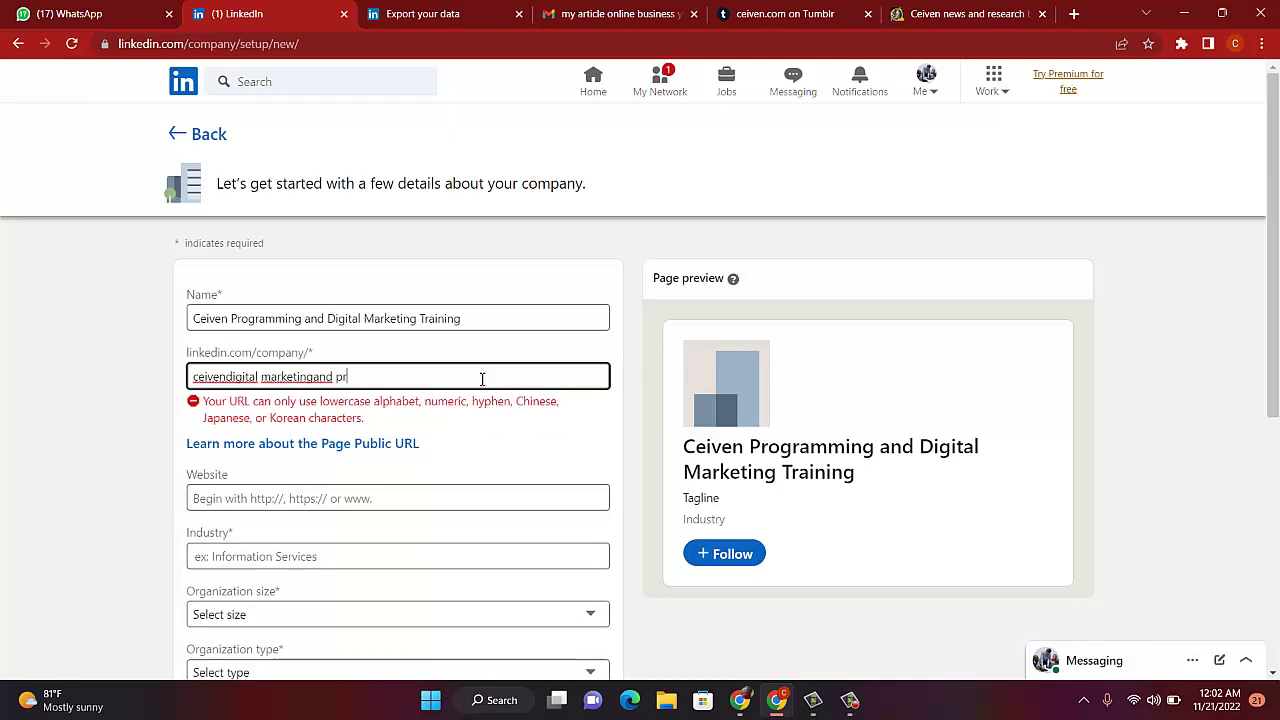
pyautogui.press('BackSpace')
pyautogui.press('BackSpace')
pyautogui.press('BackSpace')
pyautogui.press('BackSpace')
pyautogui.press('BackSpace')
pyautogui.press('BackSpace')
pyautogui.press('BackSpace')
pyautogui.press('BackSpace')
pyautogui.press('BackSpace')
pyautogui.press('BackSpace')
pyautogui.press('BackSpace')
pyautogui.press('BackSpace')
pyautogui.press('BackSpace')
pyautogui.press('BackSpace')
pyautogui.press('BackSpace')
pyautogui.press('BackSpace')
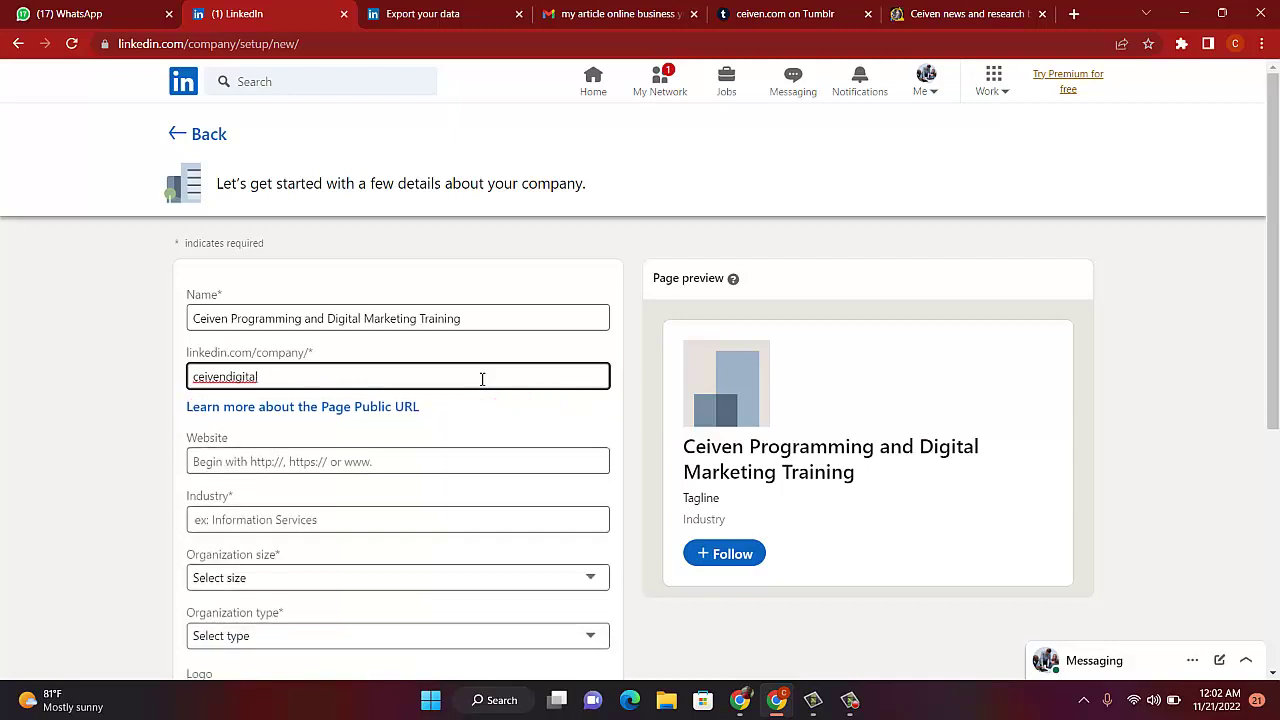
# Step: Set the page's unique LinkedIn address to "ceiventech"
pyautogui.press('BackSpace')
pyautogui.press('BackSpace')
pyautogui.press('BackSpace')
pyautogui.press('BackSpace')
pyautogui.press('BackSpace')
pyautogui.press('BackSpace')
pyautogui.press('BackSpace')
pyautogui.write('tech')
pyautogui.click(391, 463)
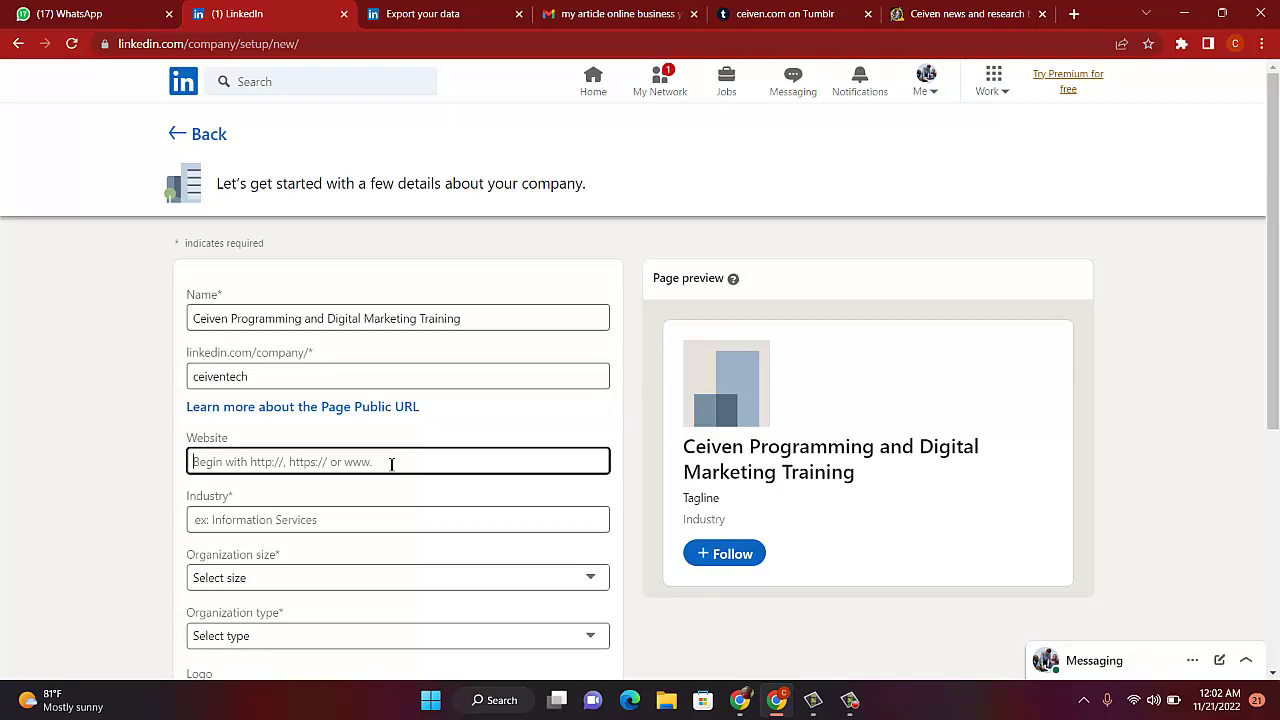
pyautogui.write('www')
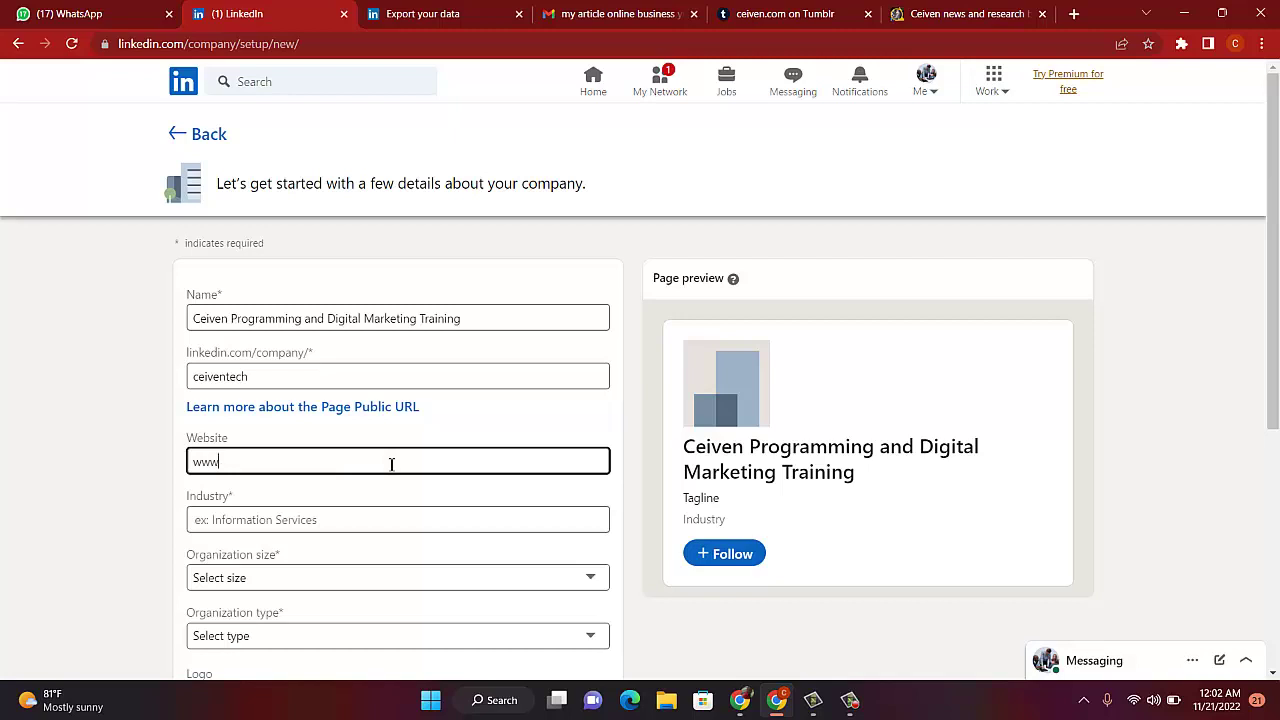
pyautogui.write('.')
pyautogui.press('BackSpace')
pyautogui.press('BackSpace')
pyautogui.press('BackSpace')
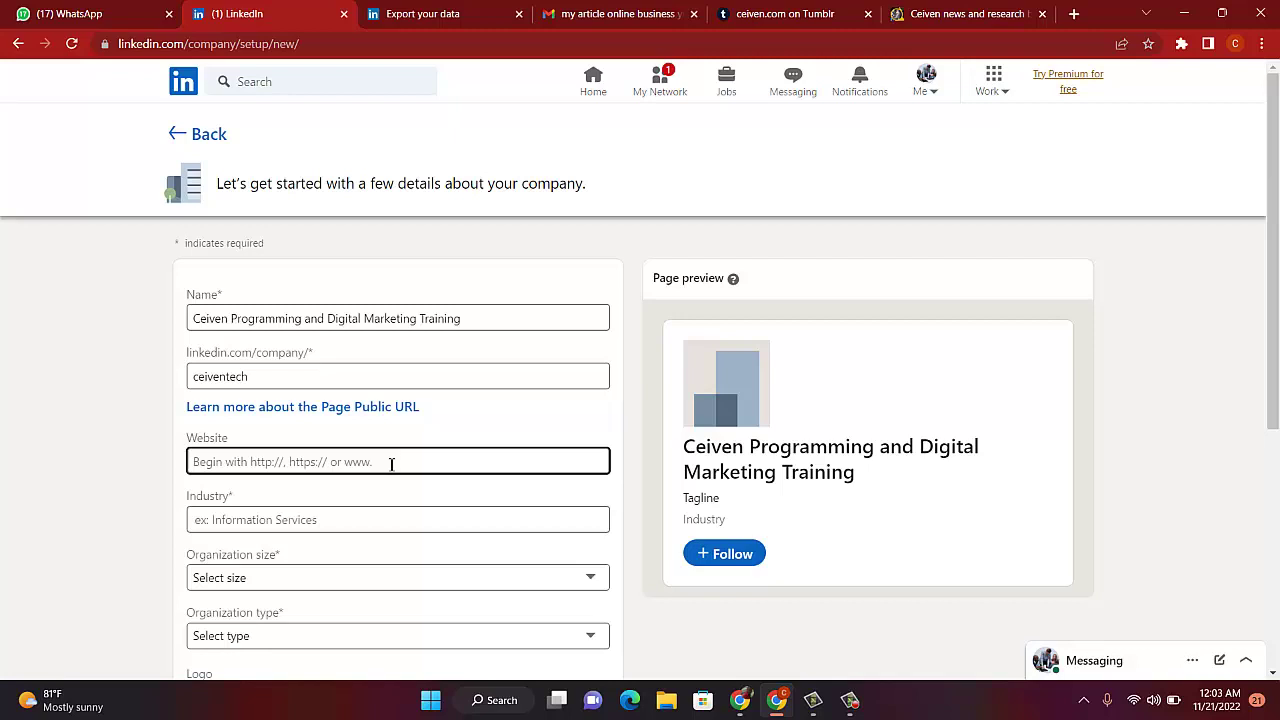
pyautogui.write('http')
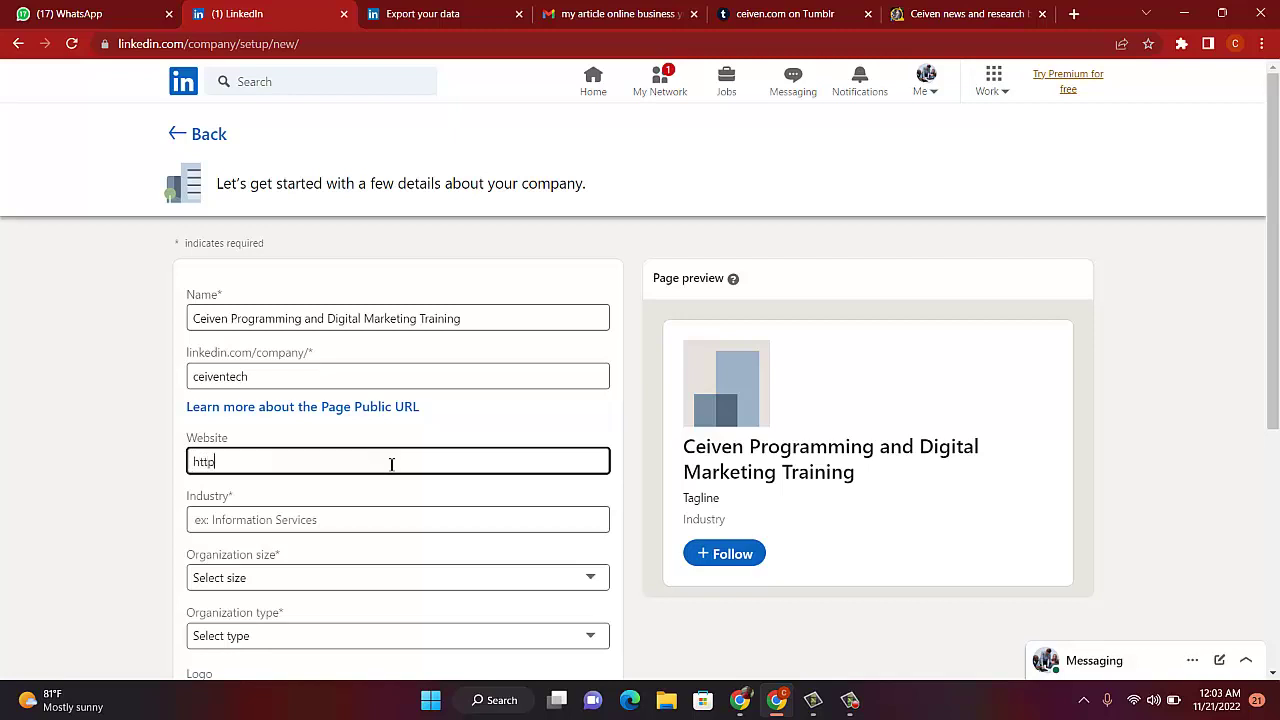
pyautogui.write('s://www.ceiven.com/n')
pyautogui.press('BackSpace')
pyautogui.write('news')
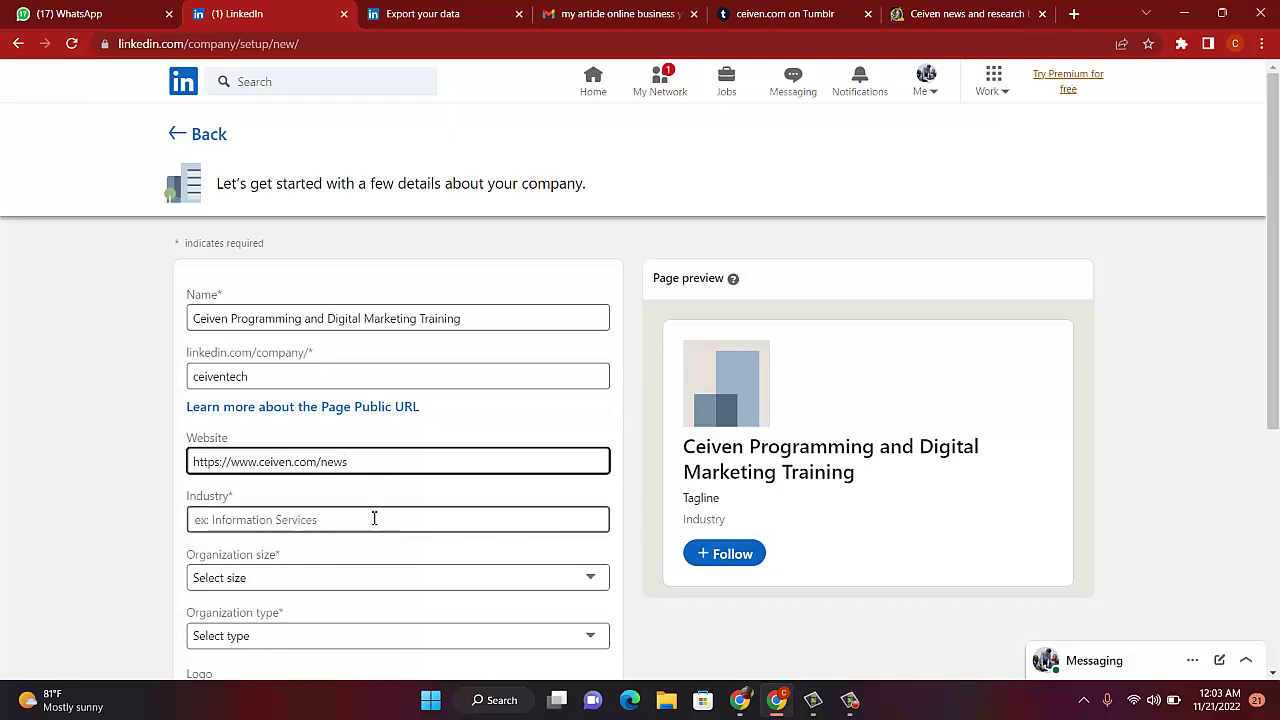
# Step: Enter "Programing and tech" as the company's industry
pyautogui.click(374, 518)
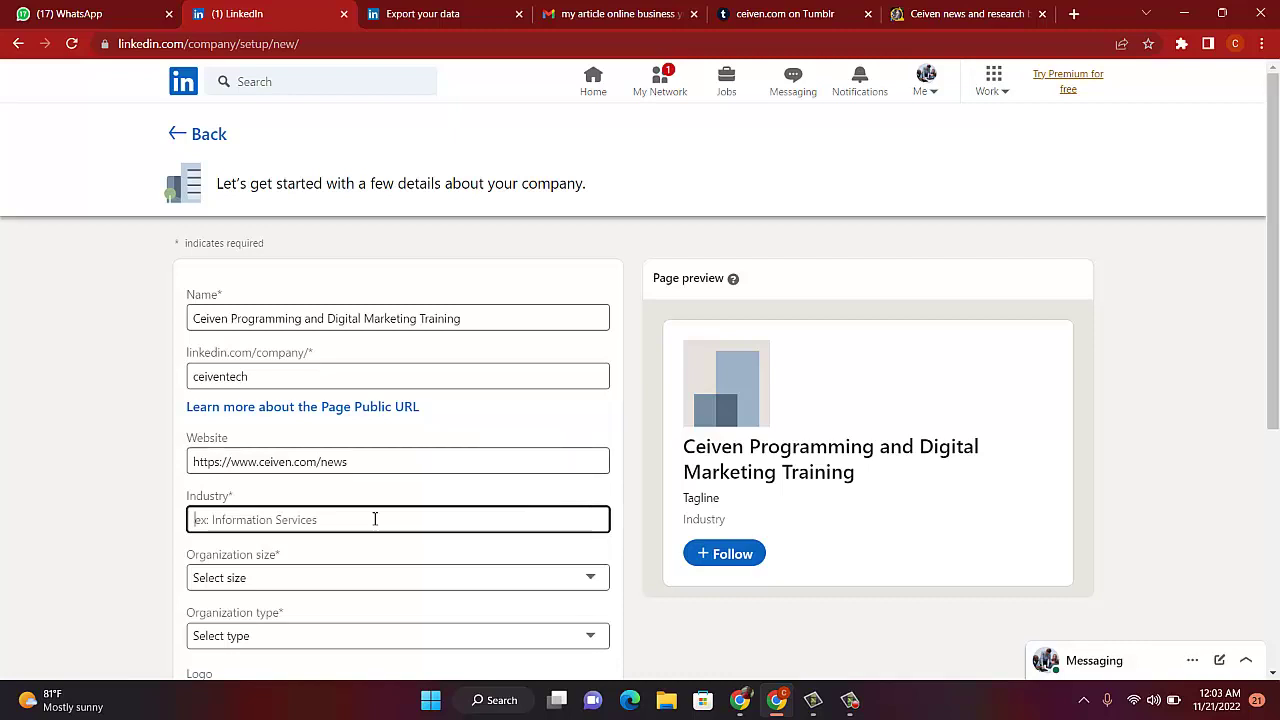
pyautogui.write('In')
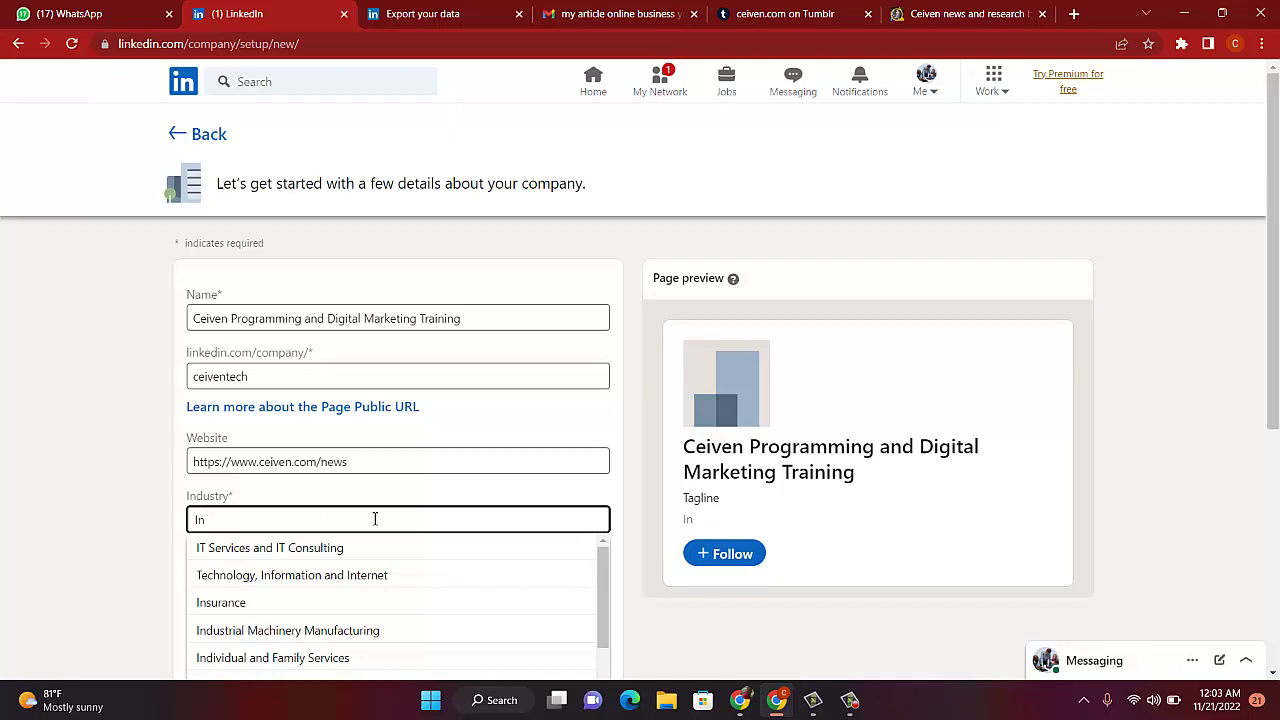
pyautogui.press('BackSpace')
pyautogui.press('BackSpace')
pyautogui.write('P')
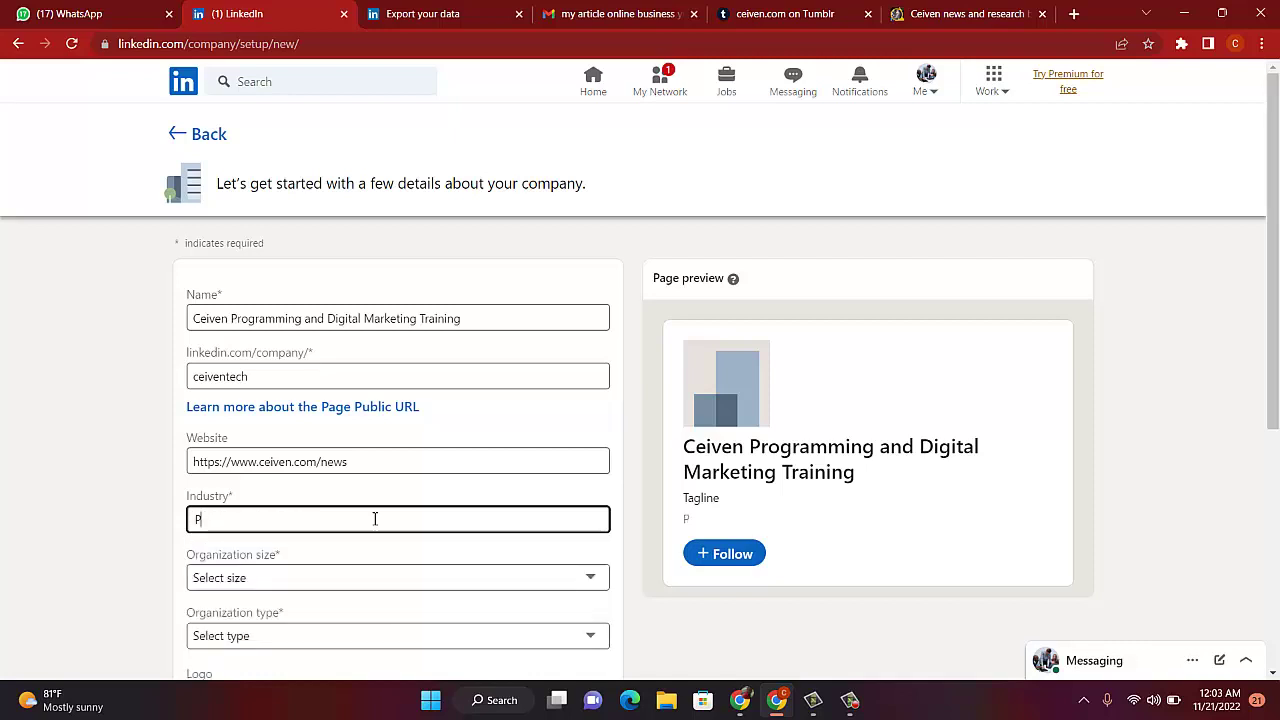
pyautogui.write('rogra')
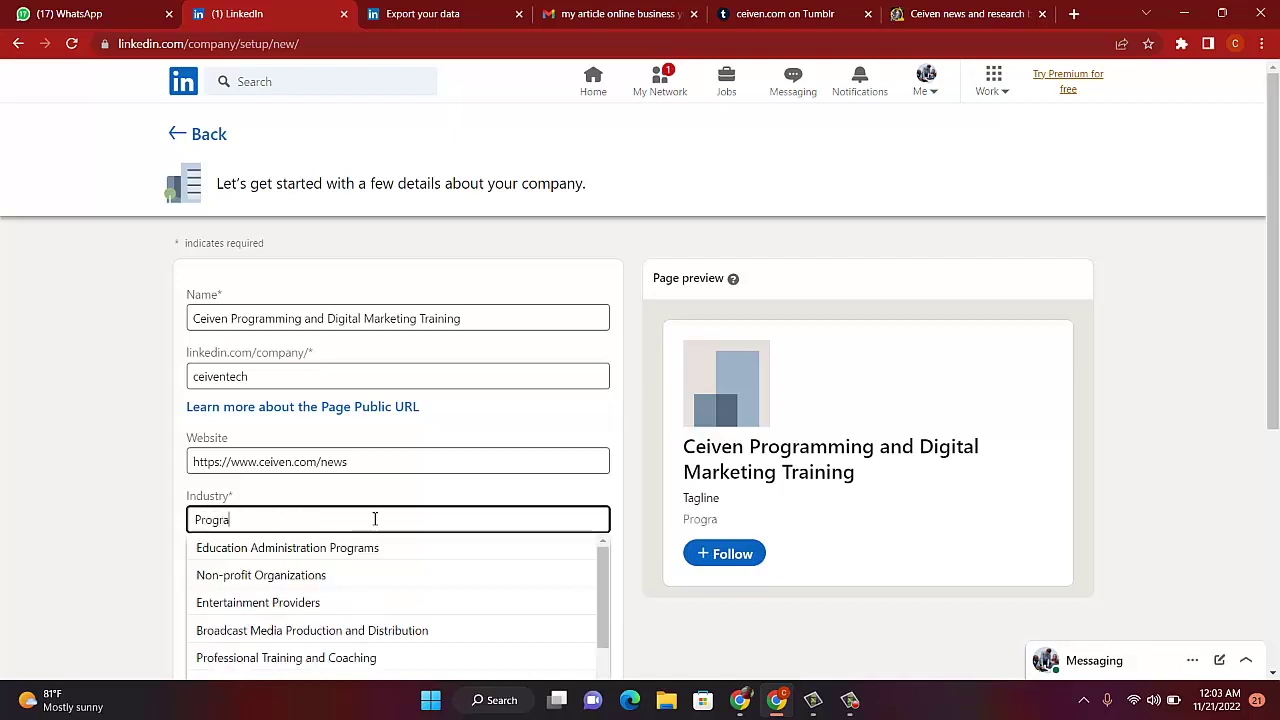
pyautogui.write('ming an')
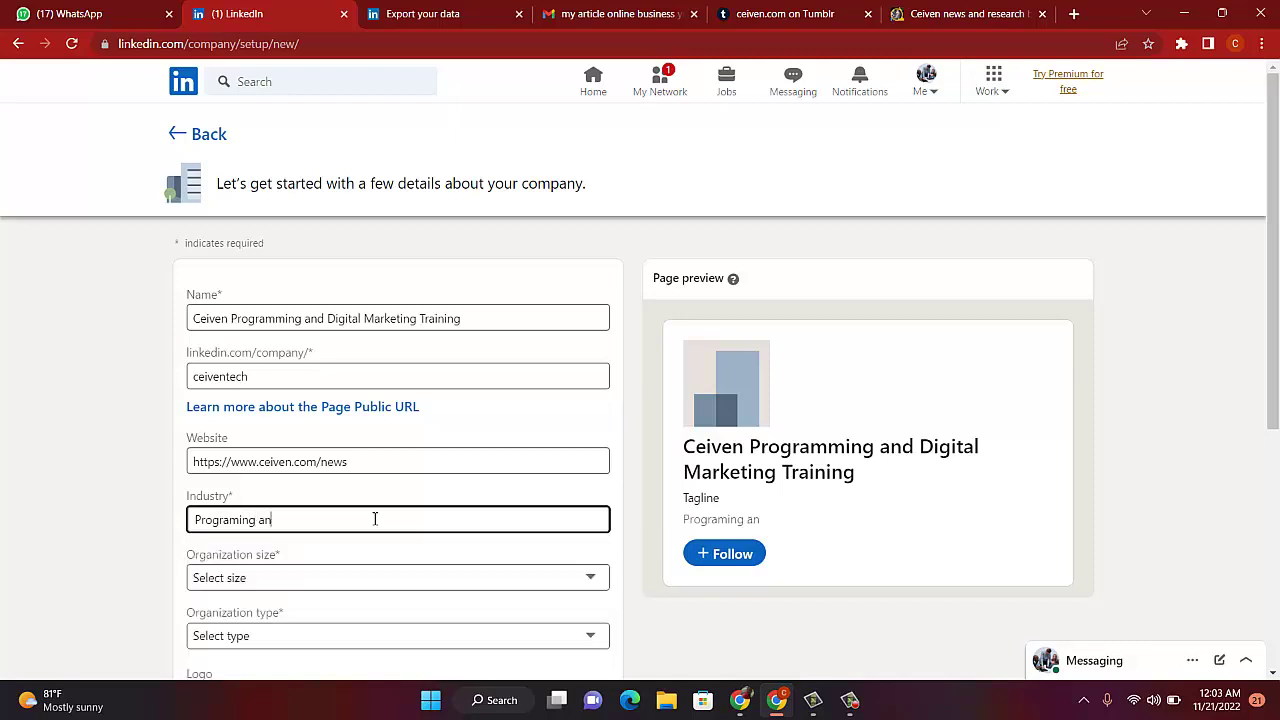
pyautogui.write('d tech')
pyautogui.press('BackSpace')
pyautogui.write('h')
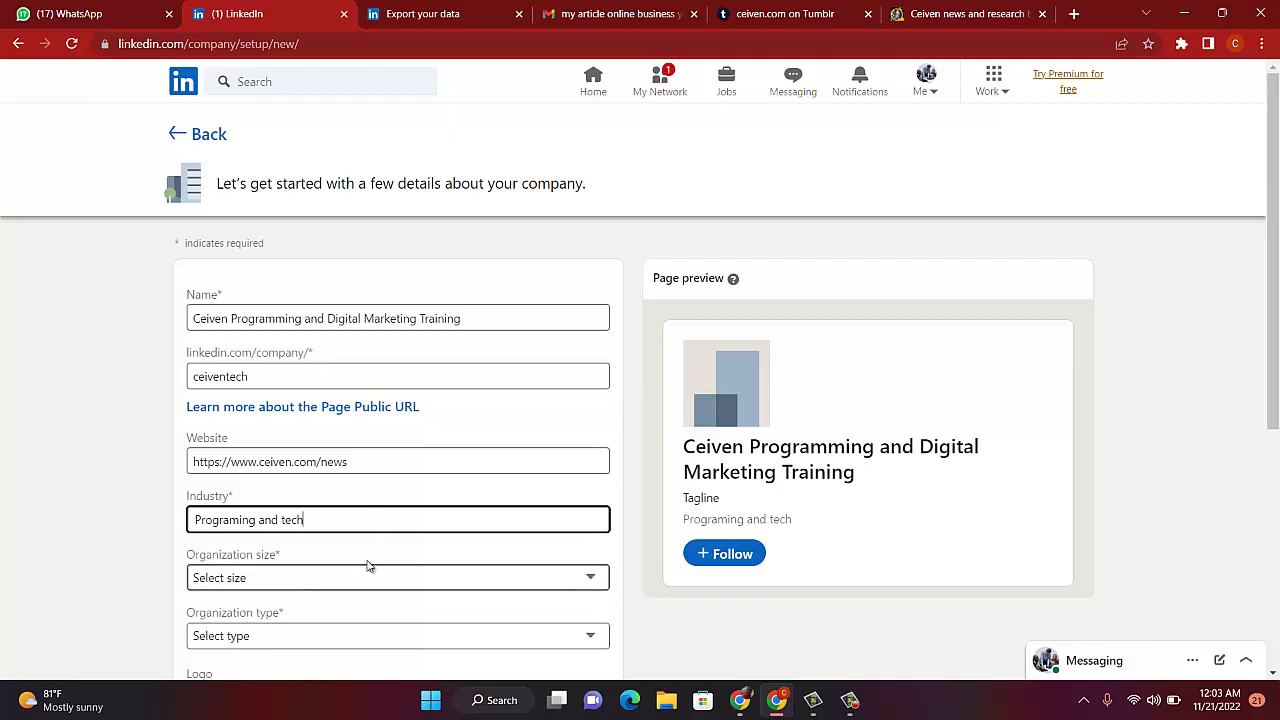
# Step: Set the organization size to 2–10 employees
pyautogui.click(400, 582)
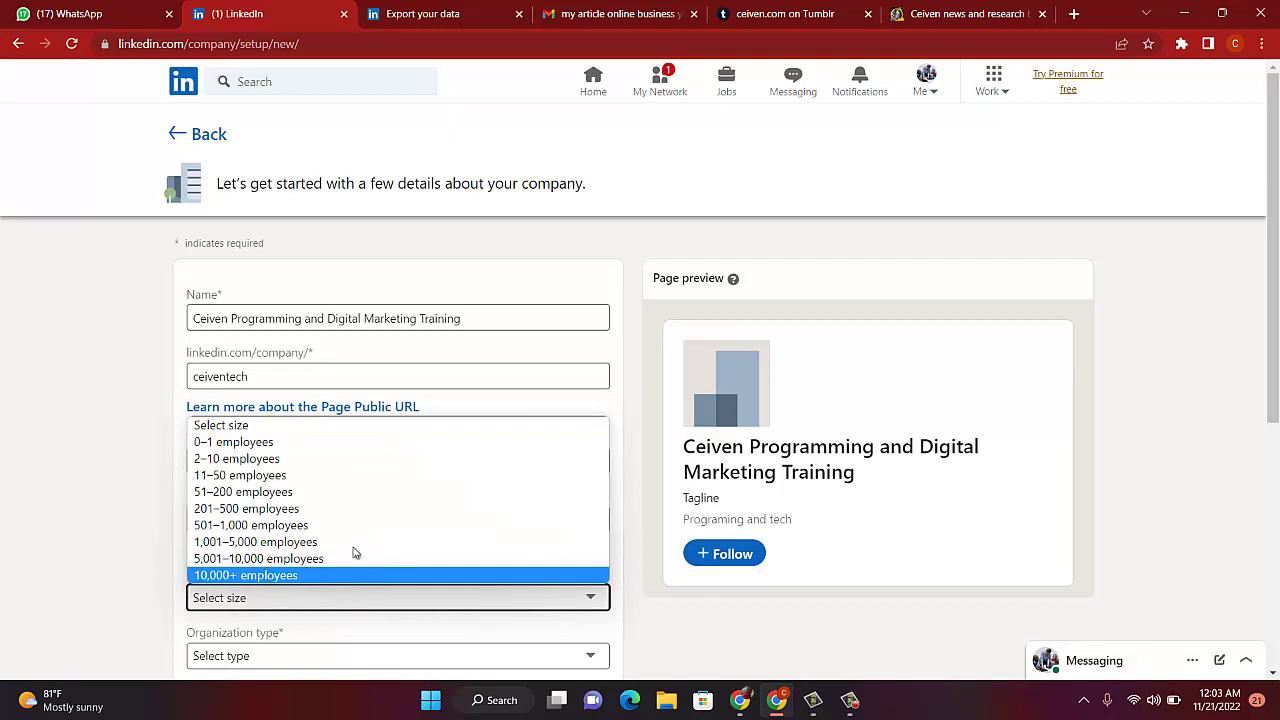
pyautogui.click(360, 458)
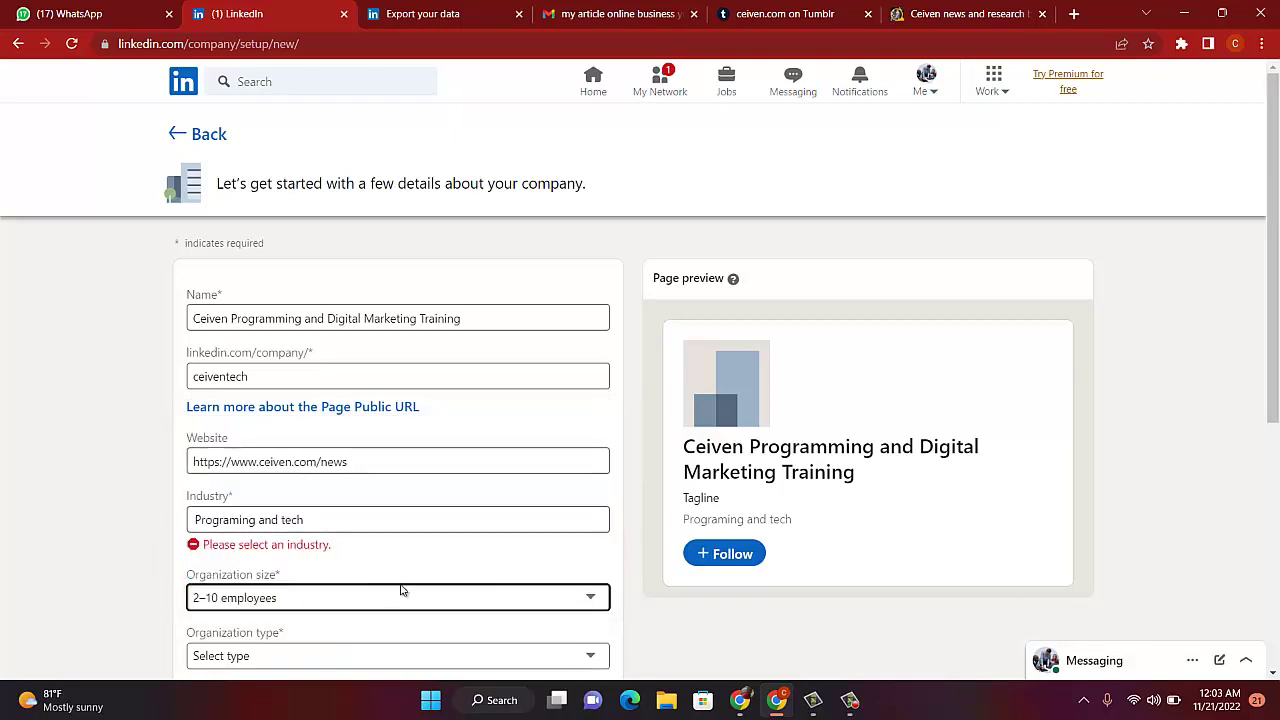
# Step: Clear the "Programing and tech" text from the company's industry
pyautogui.click(401, 526)
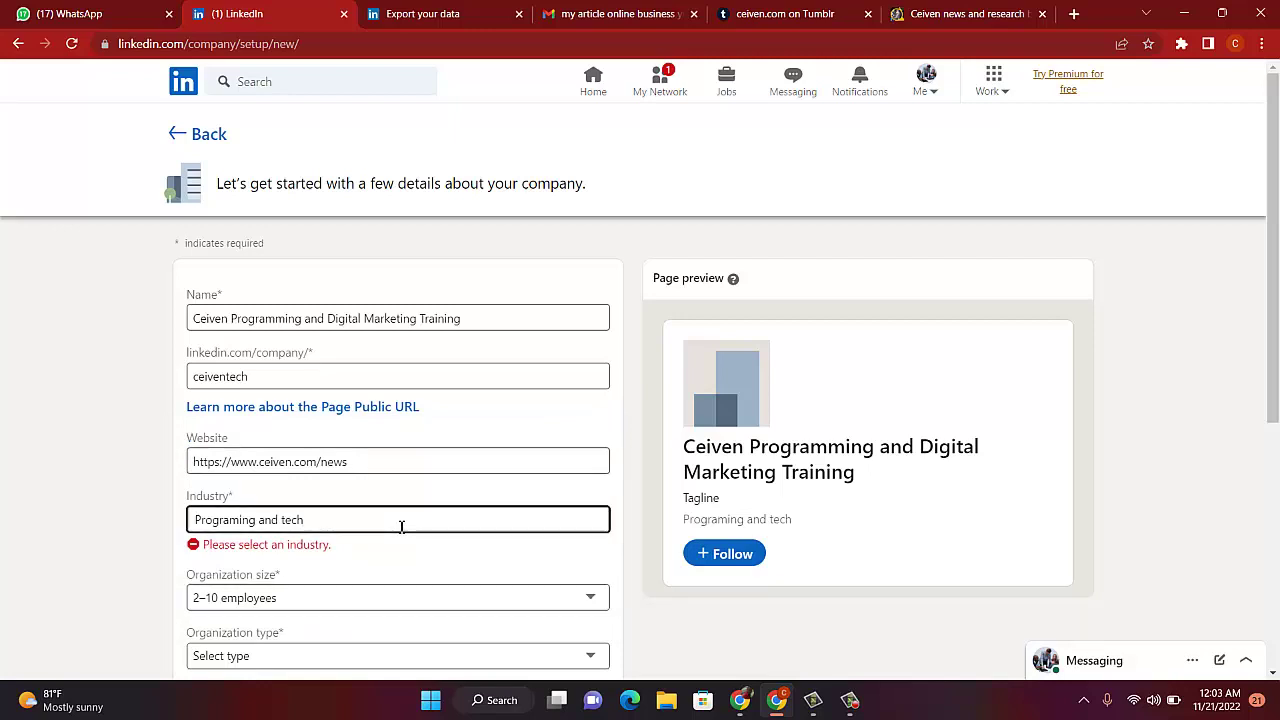
pyautogui.press('BackSpace')
pyautogui.press('BackSpace')
pyautogui.press('BackSpace')
pyautogui.press('BackSpace')
pyautogui.press('BackSpace')
pyautogui.press('BackSpace')
pyautogui.press('BackSpace')
pyautogui.press('BackSpace')
pyautogui.press('BackSpace')
pyautogui.press('BackSpace')
pyautogui.press('BackSpace')
pyautogui.press('BackSpace')
pyautogui.press('BackSpace')
pyautogui.press('BackSpace')
pyautogui.press('BackSpace')
pyautogui.press('BackSpace')
pyautogui.press('BackSpace')
pyautogui.press('BackSpace')
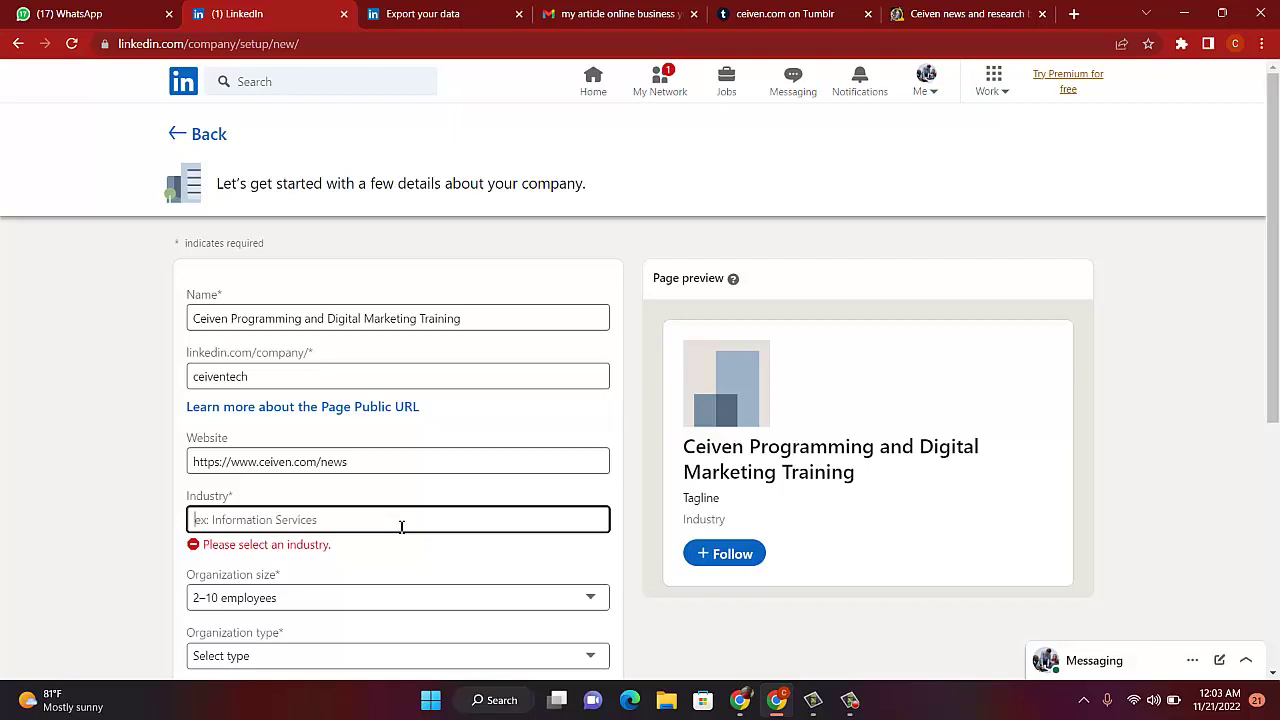
# Step: Try to find a matching industry by looking through the suggestions for "Di"
pyautogui.write('Digi')
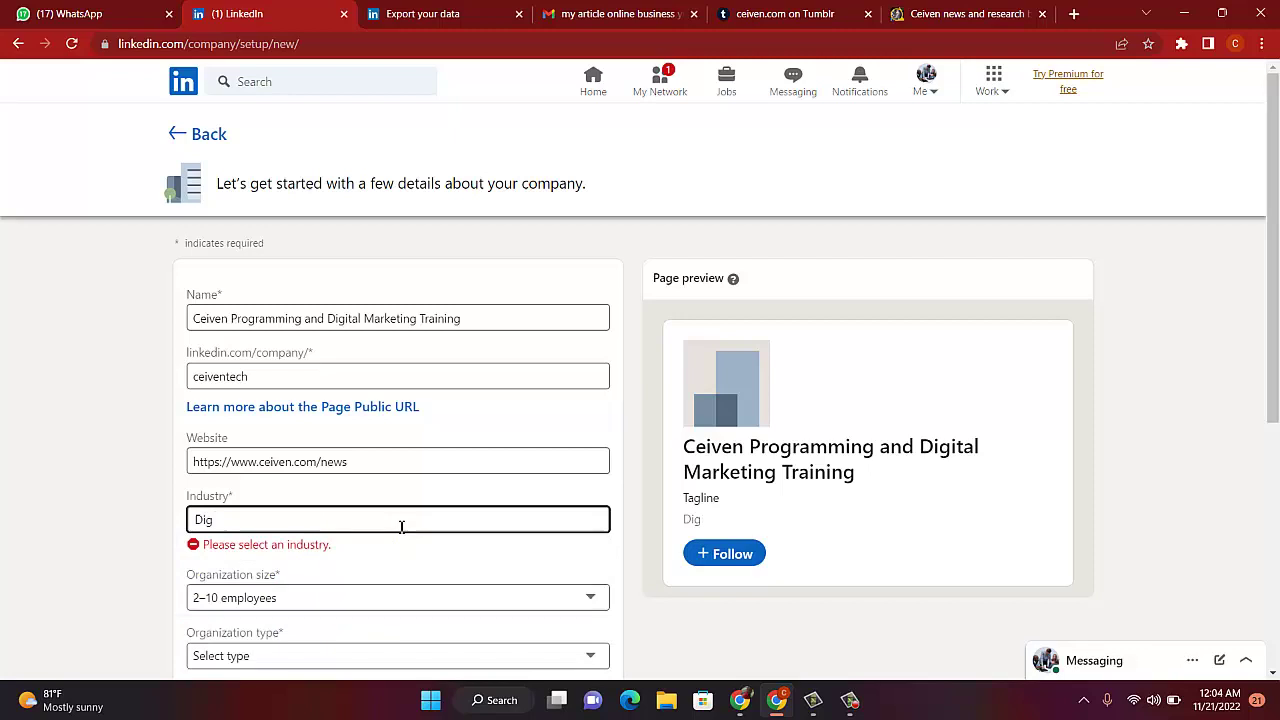
pyautogui.press('BackSpace')
pyautogui.press('BackSpace')
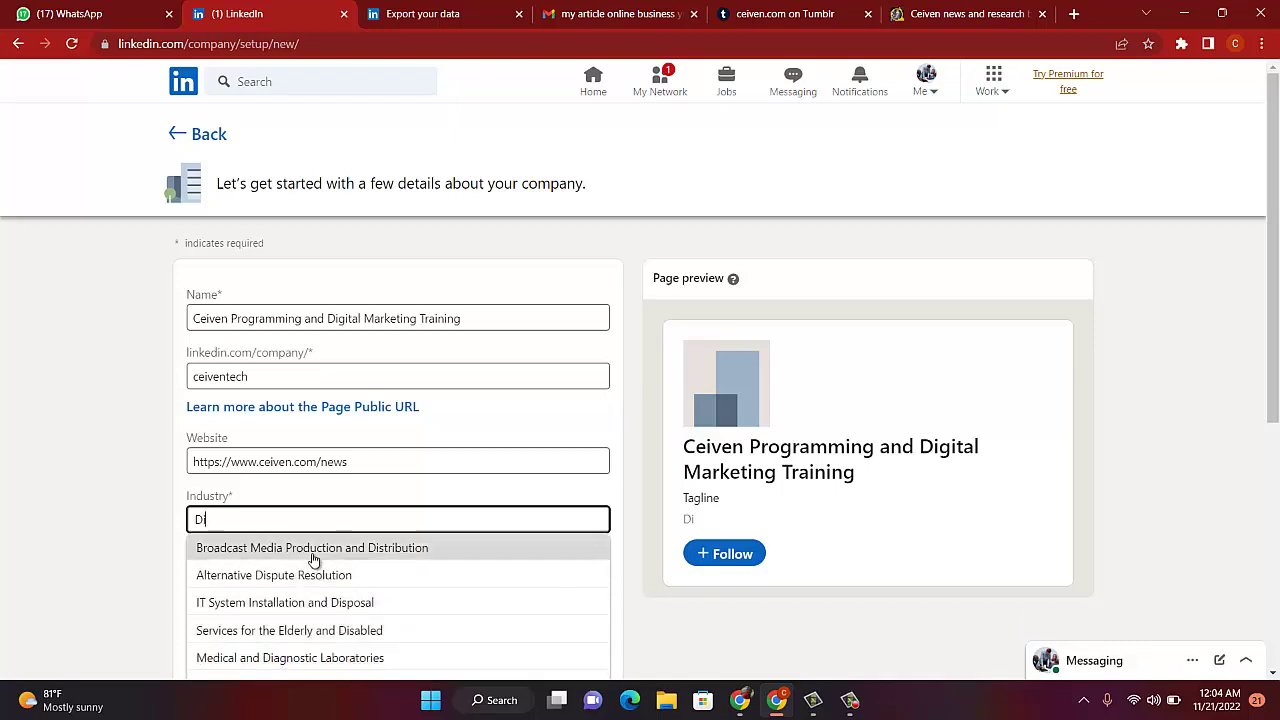
pyautogui.press('Down')
pyautogui.press('Down')
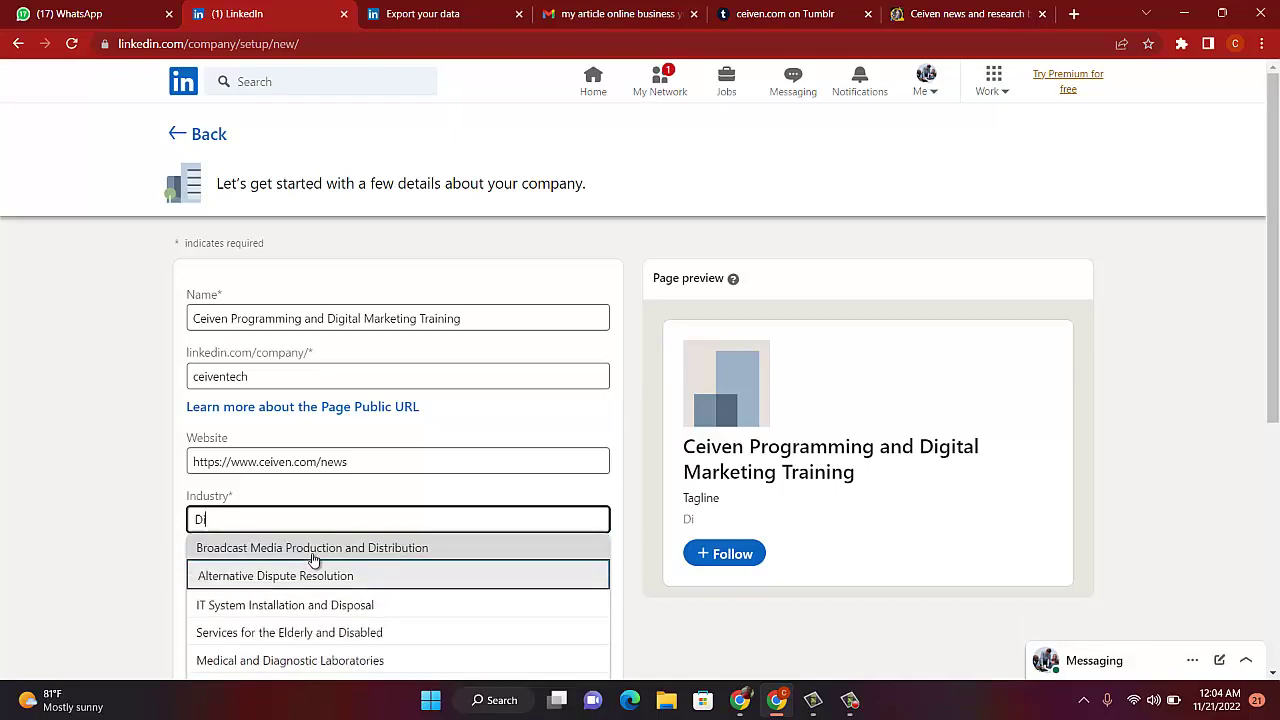
pyautogui.press('Down')
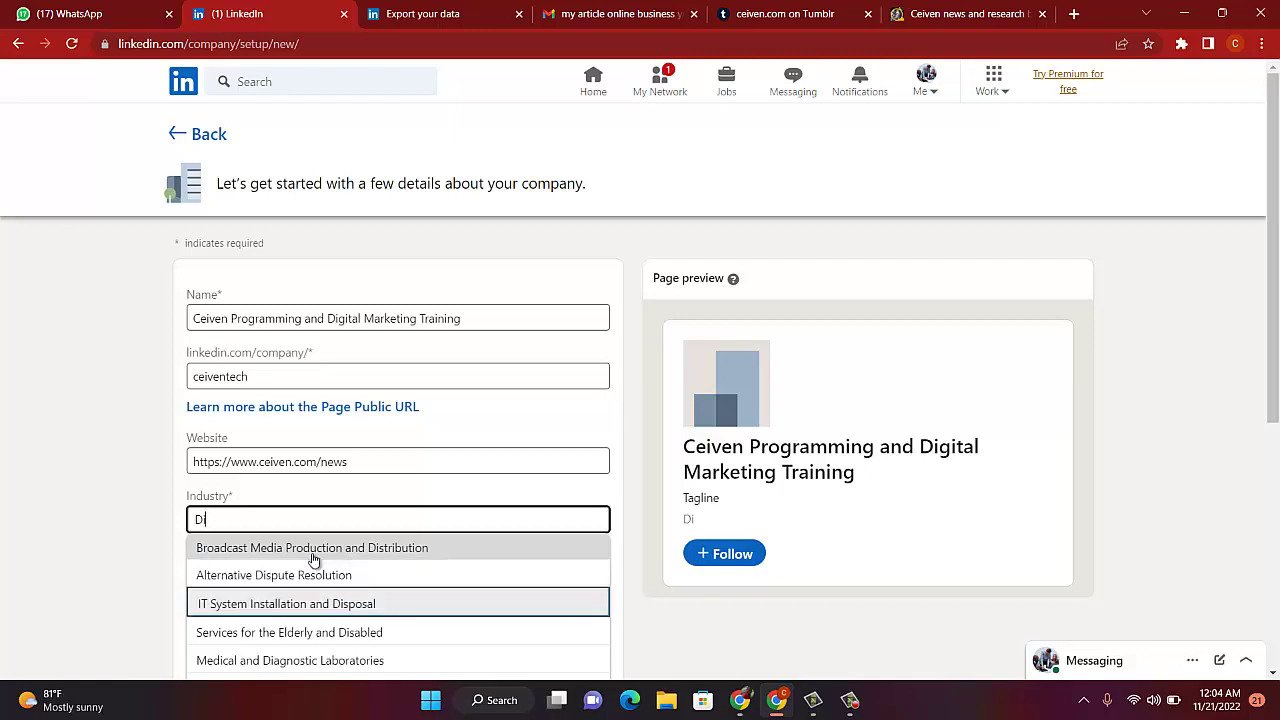
pyautogui.press('Down')
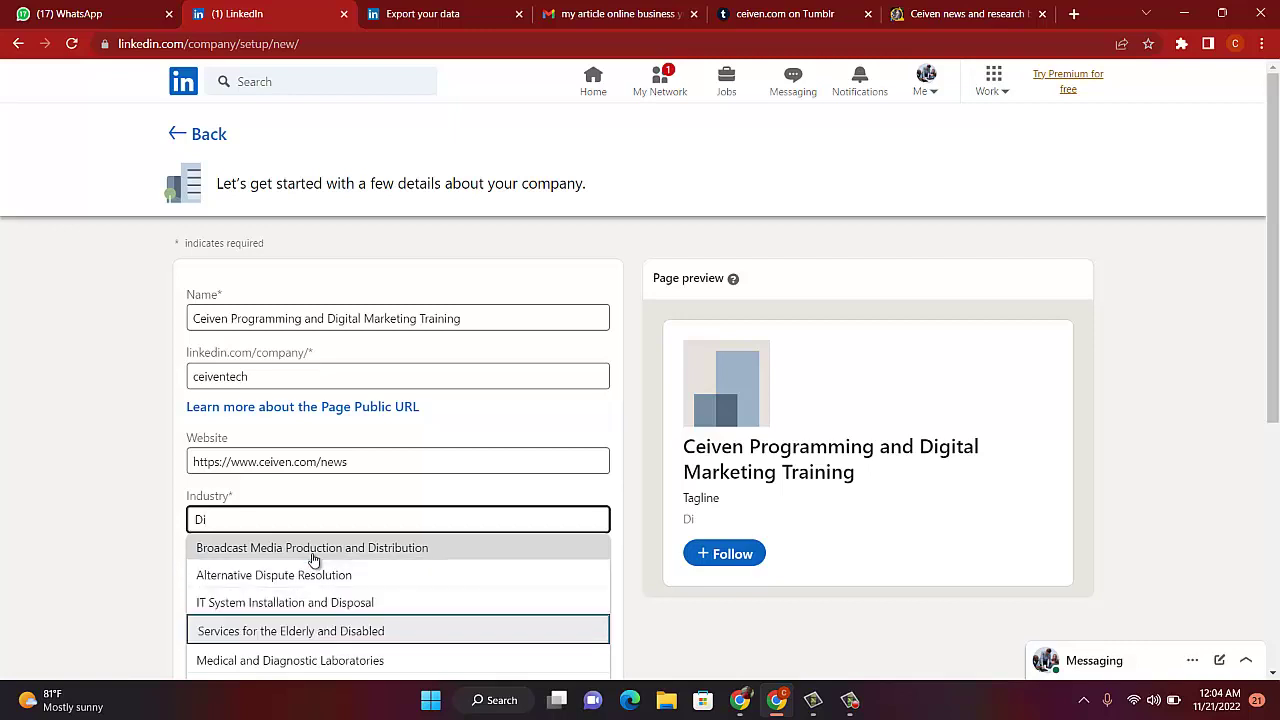
pyautogui.press('Down')
pyautogui.press('Down')
pyautogui.press('Down')
pyautogui.press('Down')
pyautogui.press('Down')
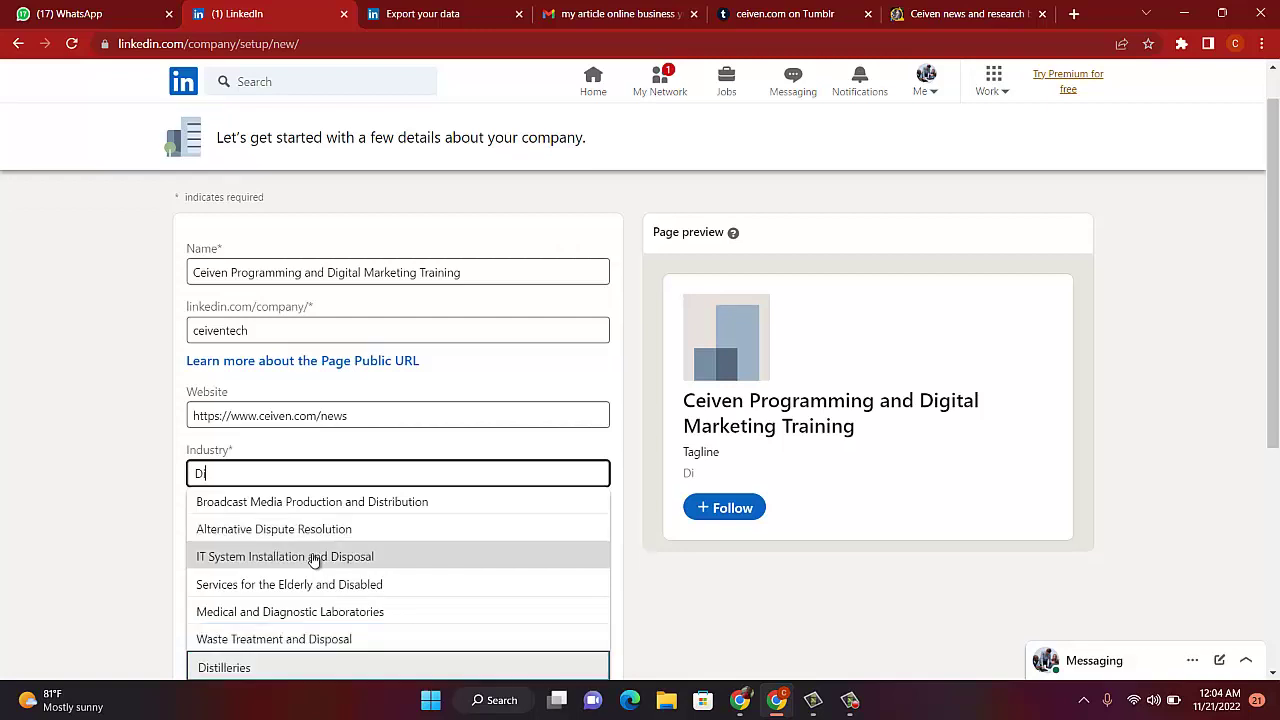
pyautogui.press('Down')
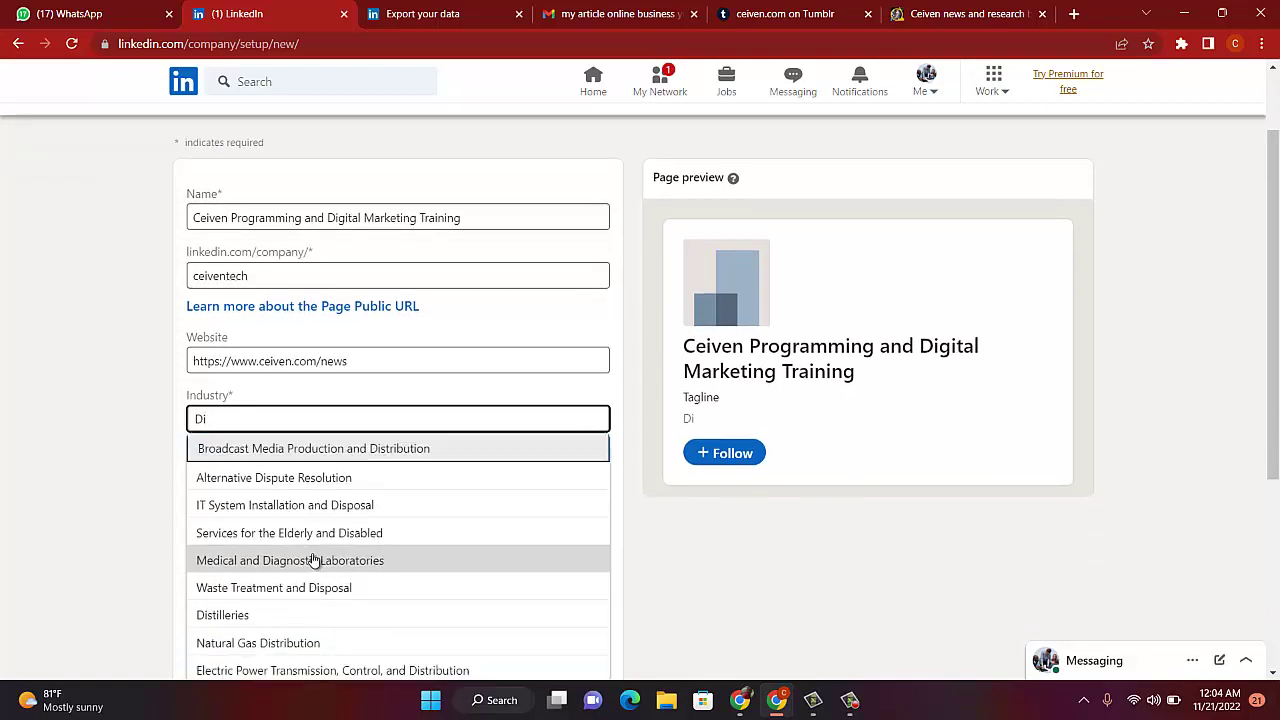
# Step: Search the industry suggestions for "pro" and choose E-Learning Providers as the company's industry
pyautogui.press('BackSpace')
pyautogui.write('pr')
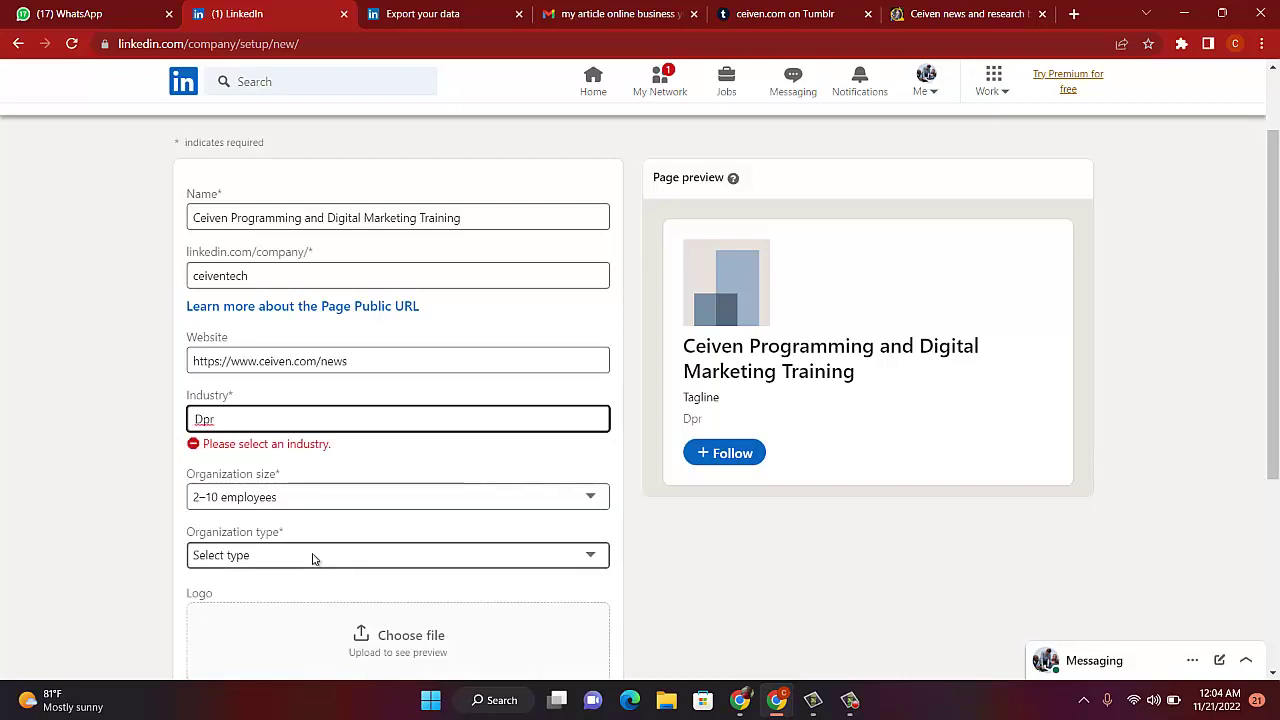
pyautogui.press('BackSpace')
pyautogui.press('BackSpace')
pyautogui.press('BackSpace')
pyautogui.write('pro')
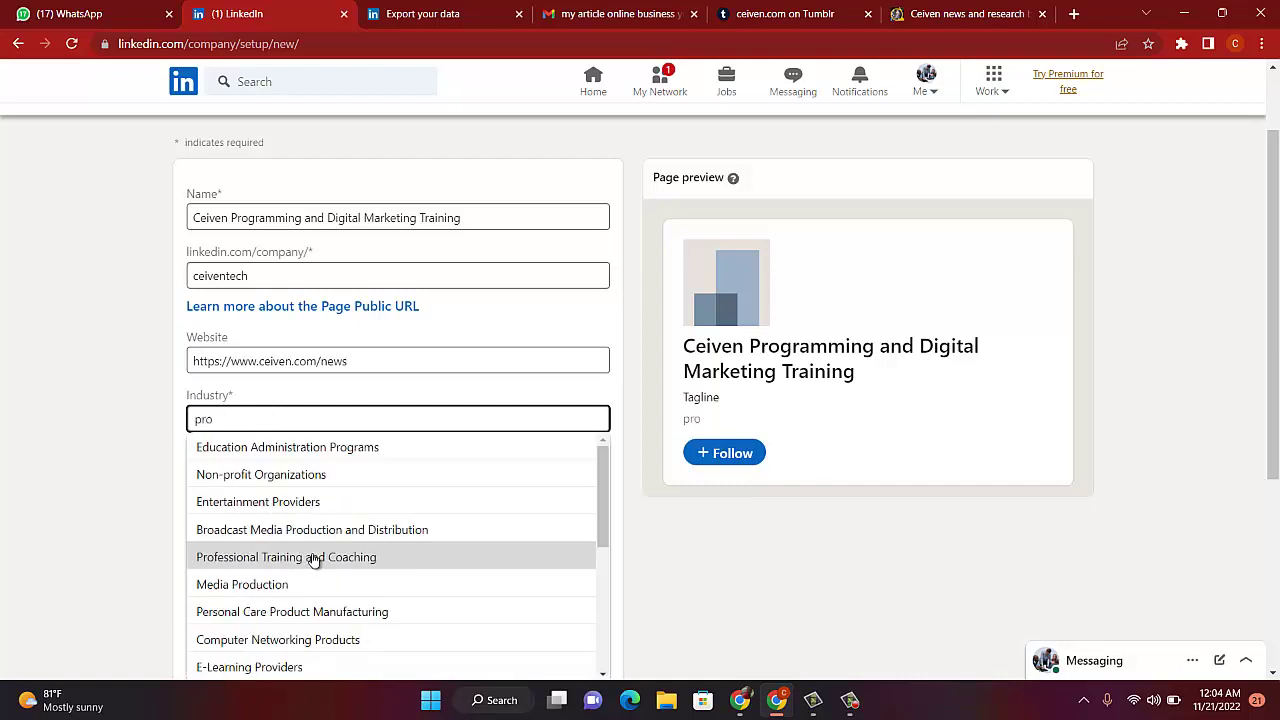
pyautogui.press('Down')
pyautogui.press('Down')
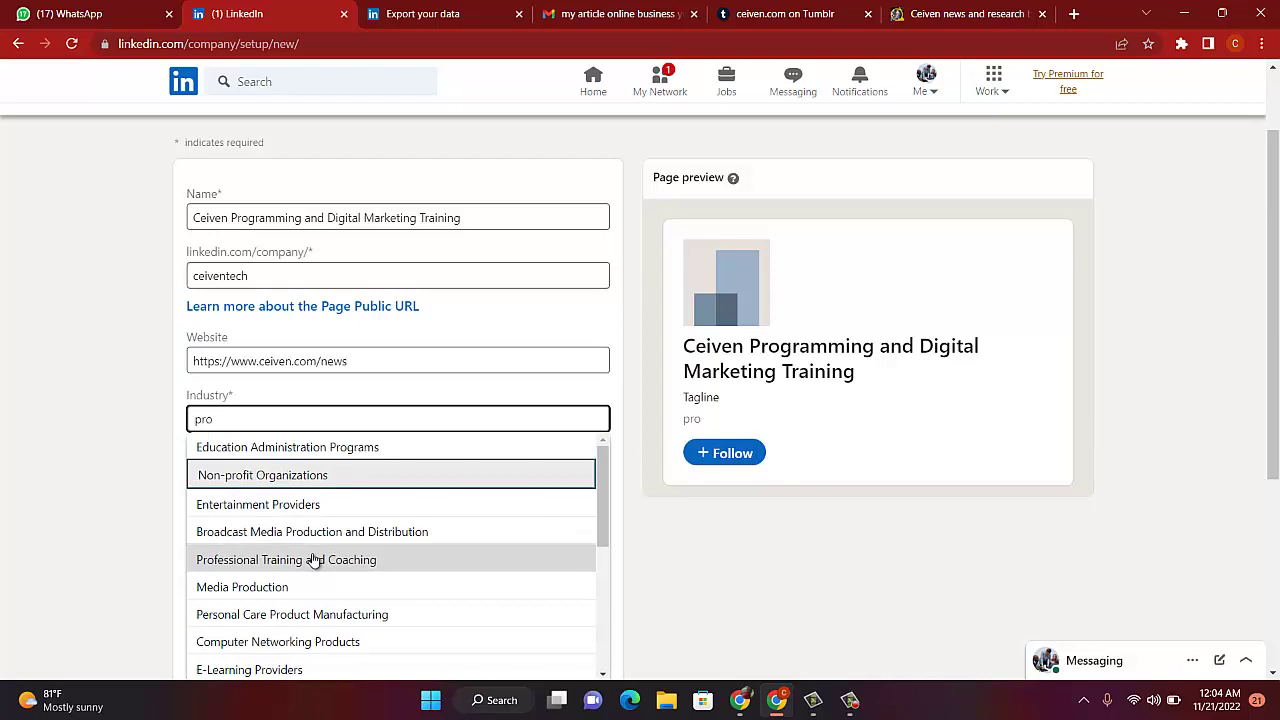
pyautogui.press('Down')
pyautogui.press('Down')
pyautogui.press('Down')
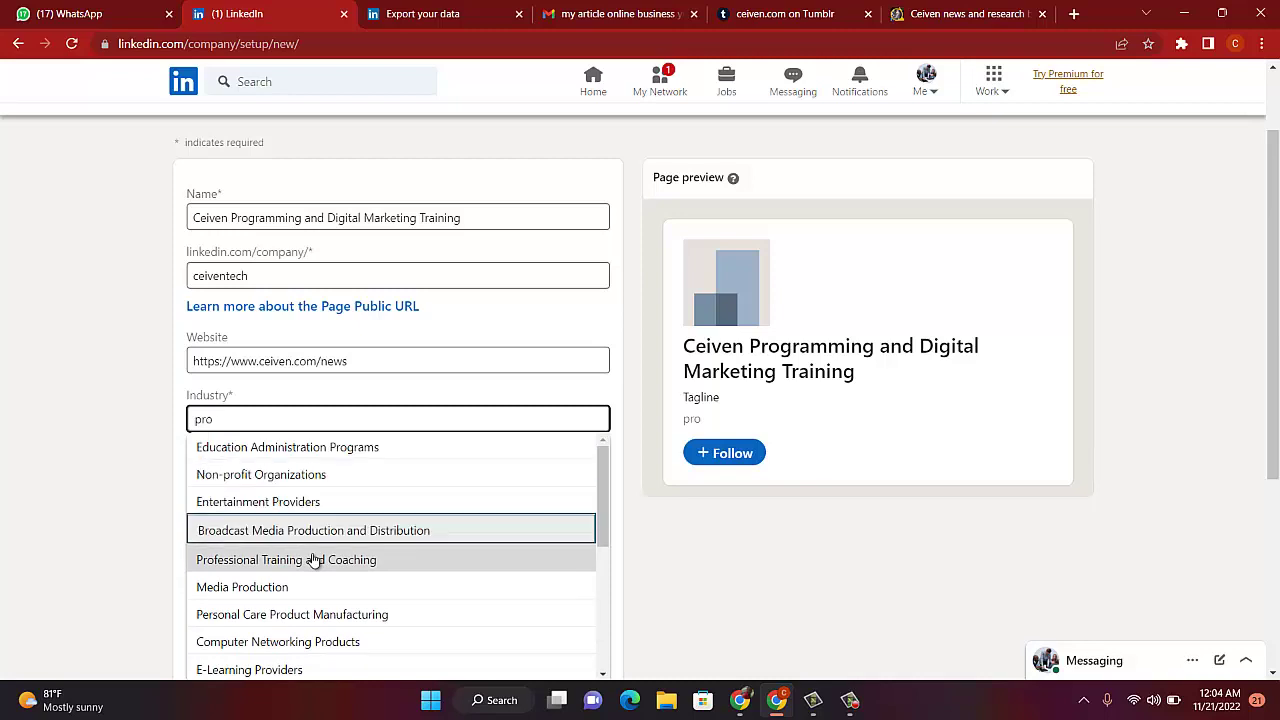
pyautogui.press('Down')
pyautogui.press('Down')
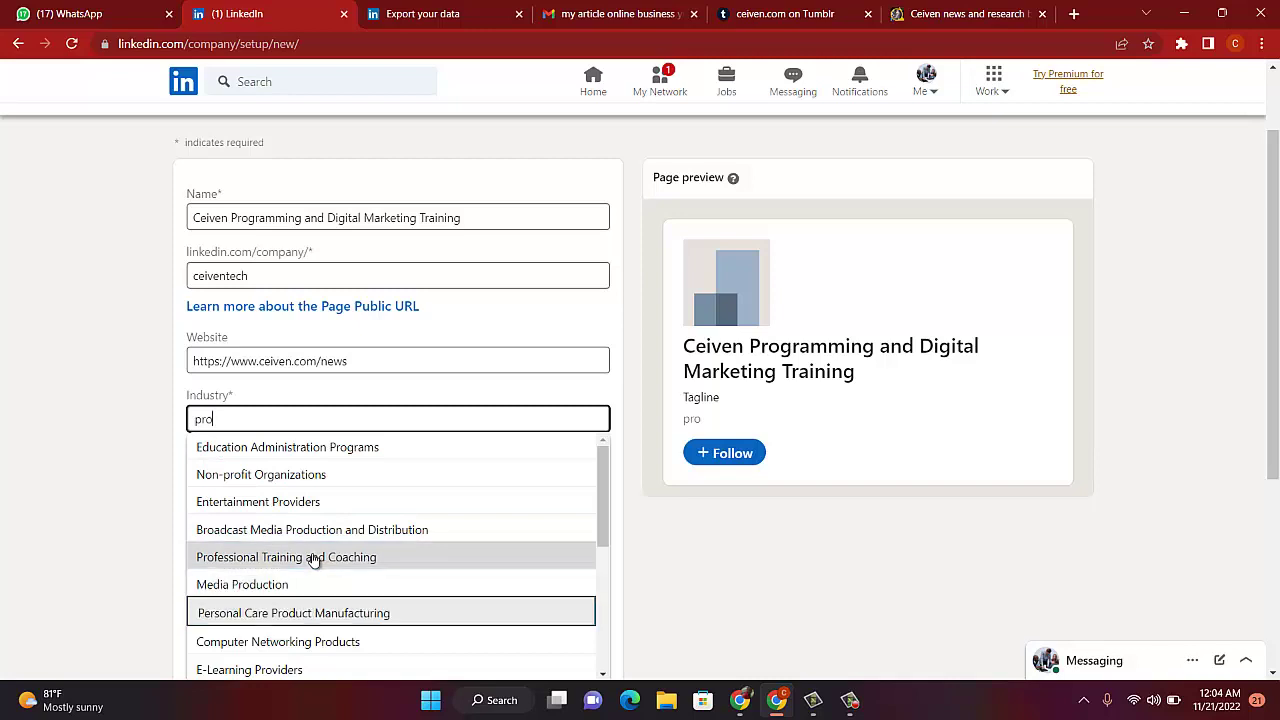
pyautogui.press('Down')
pyautogui.press('Down')
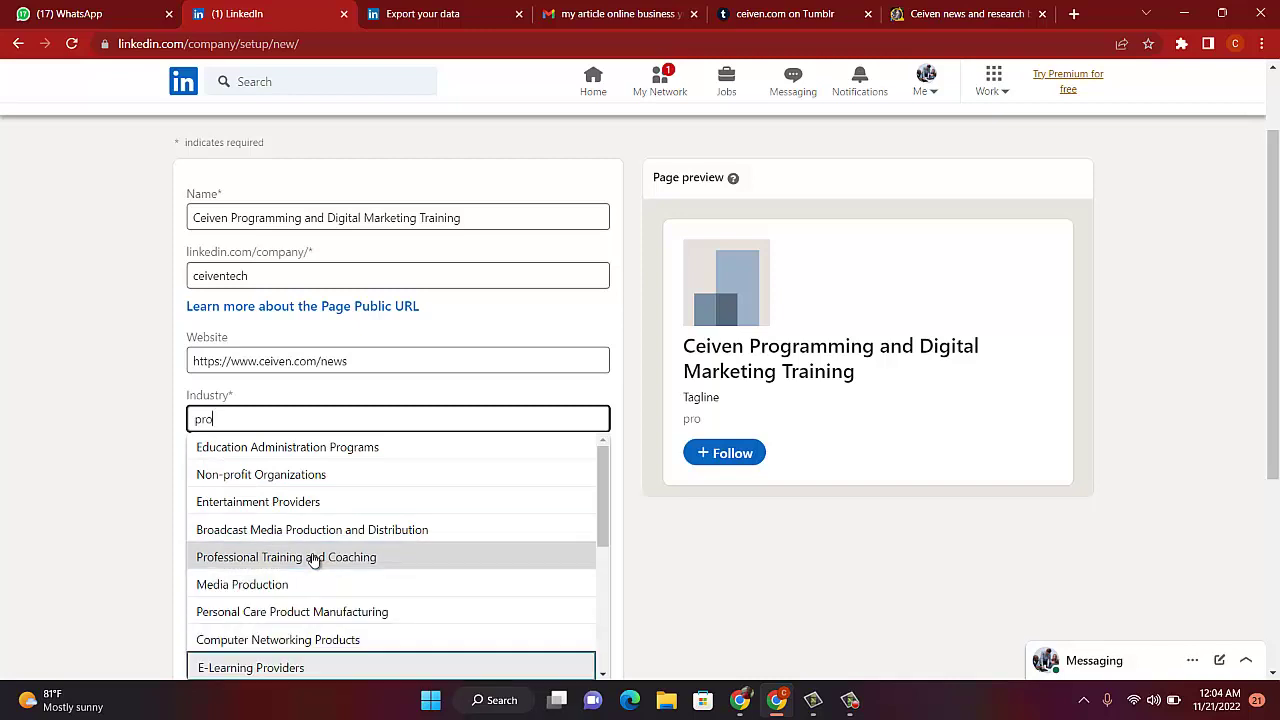
pyautogui.press('Down')
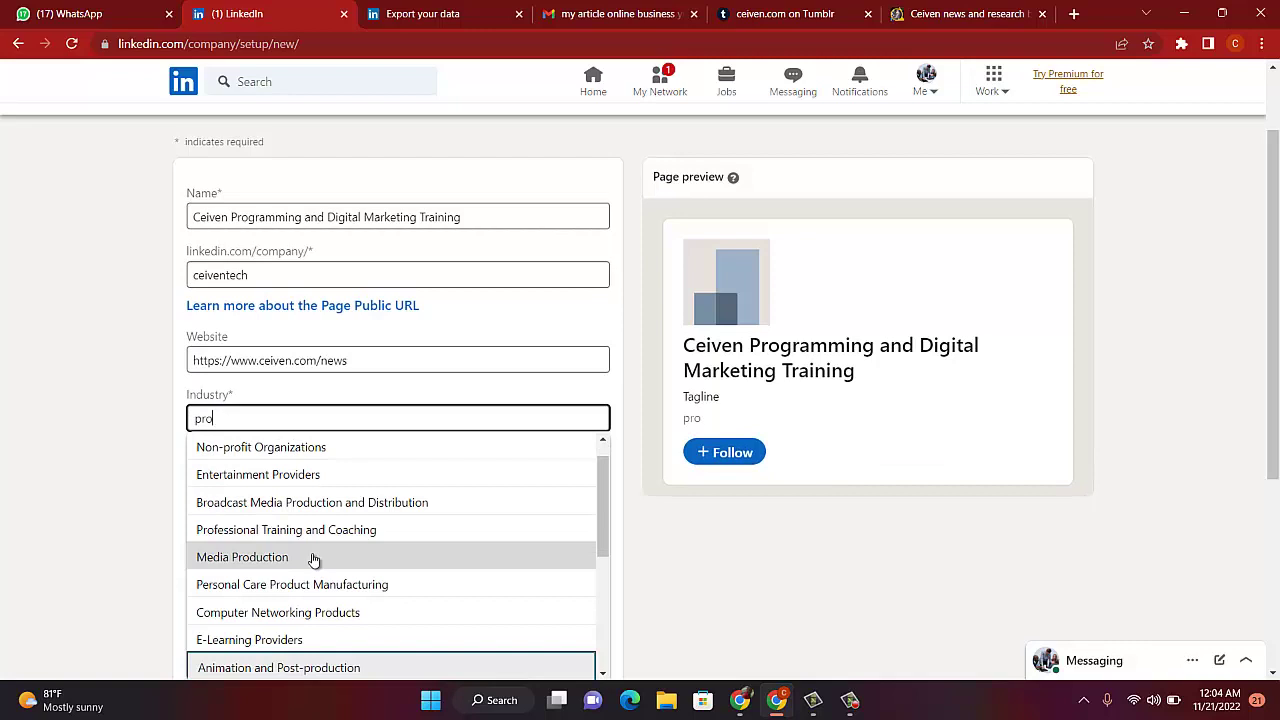
pyautogui.press('Down')
pyautogui.press('Down')
pyautogui.press('Down')
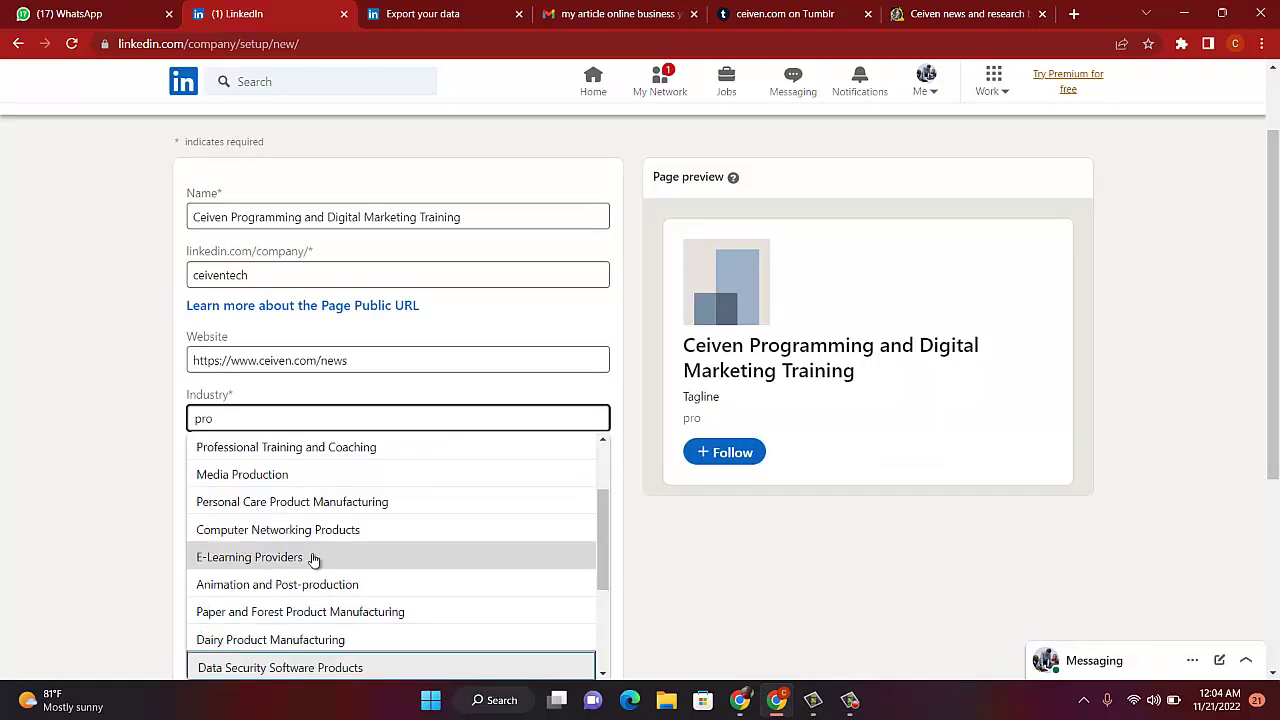
pyautogui.press('Down')
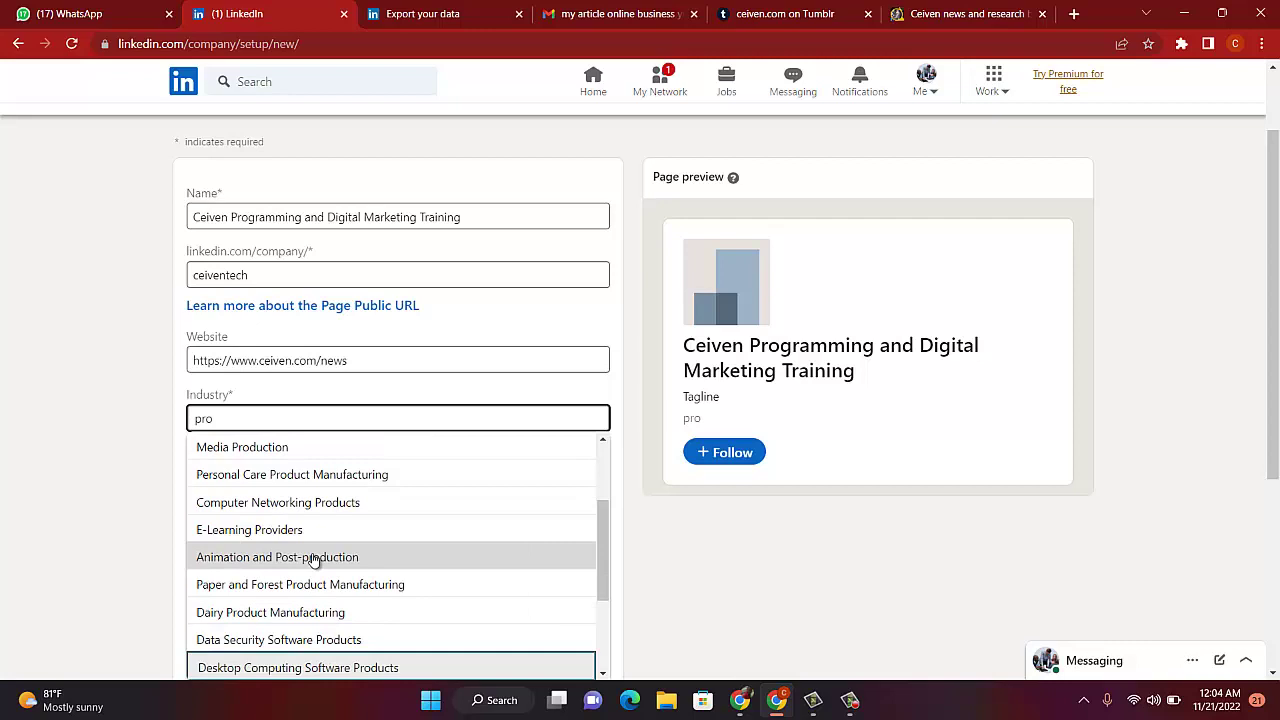
pyautogui.press('Down')
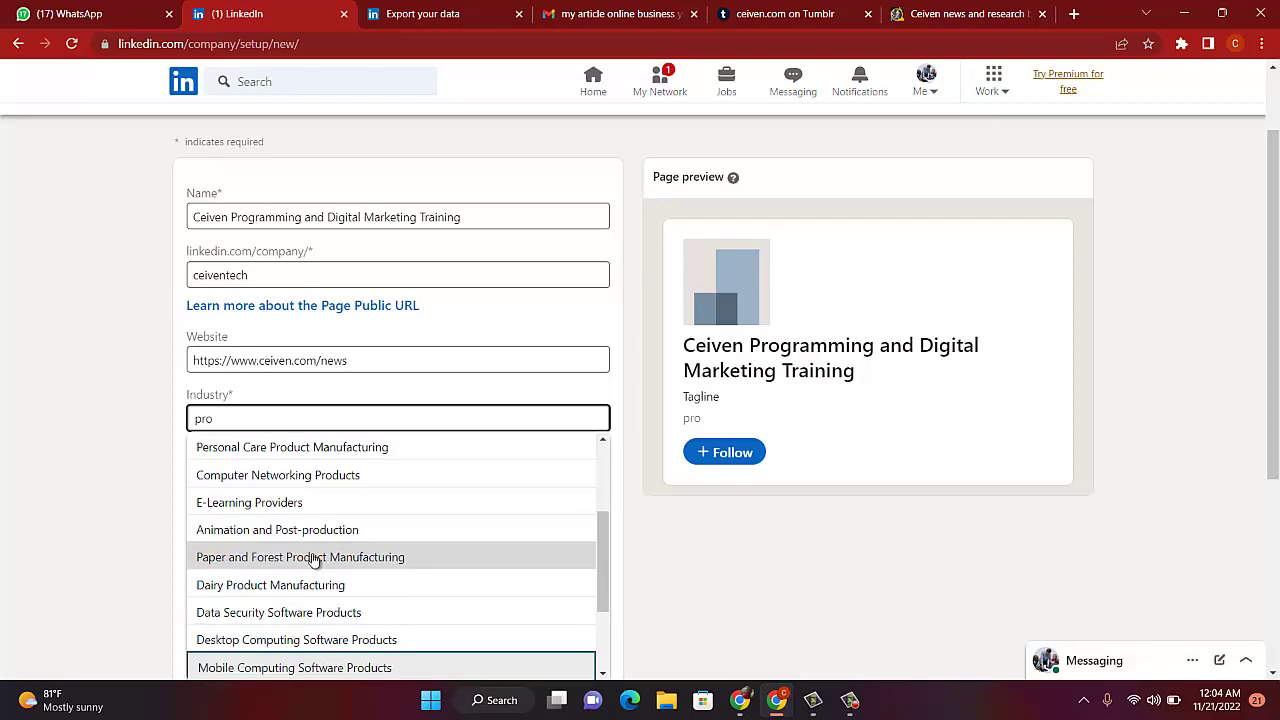
pyautogui.press('Down')
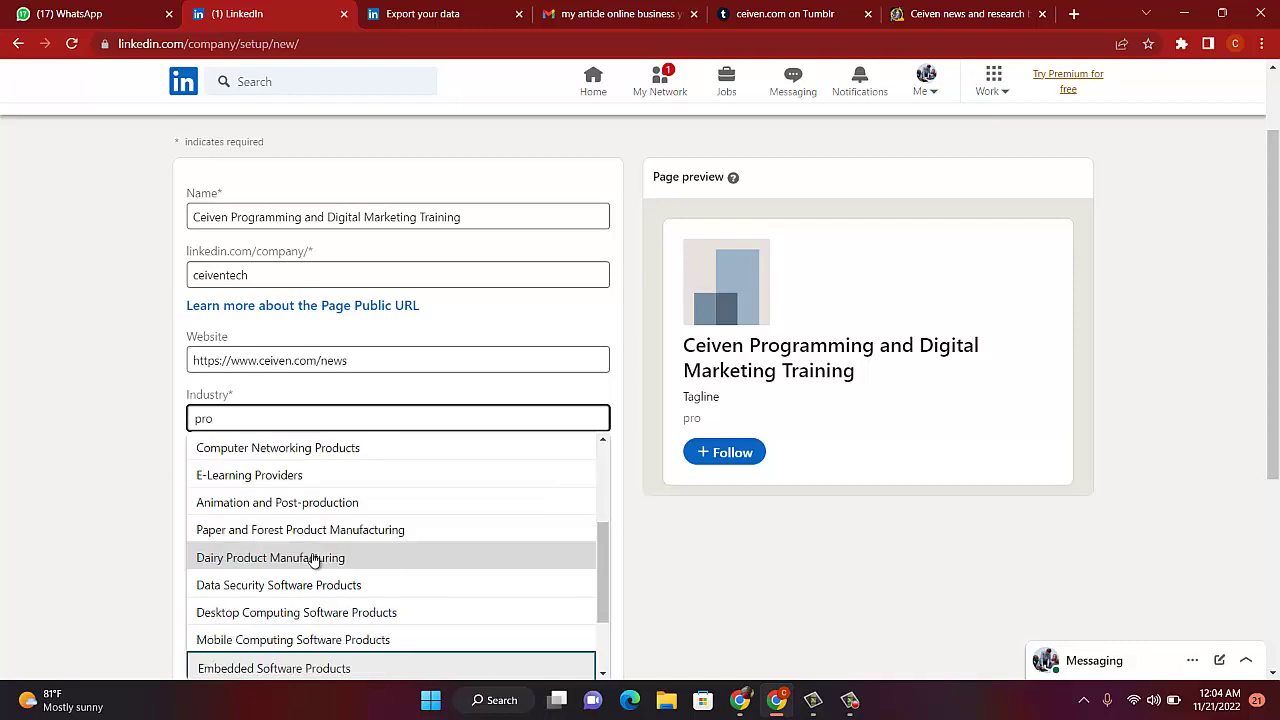
pyautogui.press('Down')
pyautogui.press('Down')
pyautogui.press('Down')
pyautogui.press('Down')
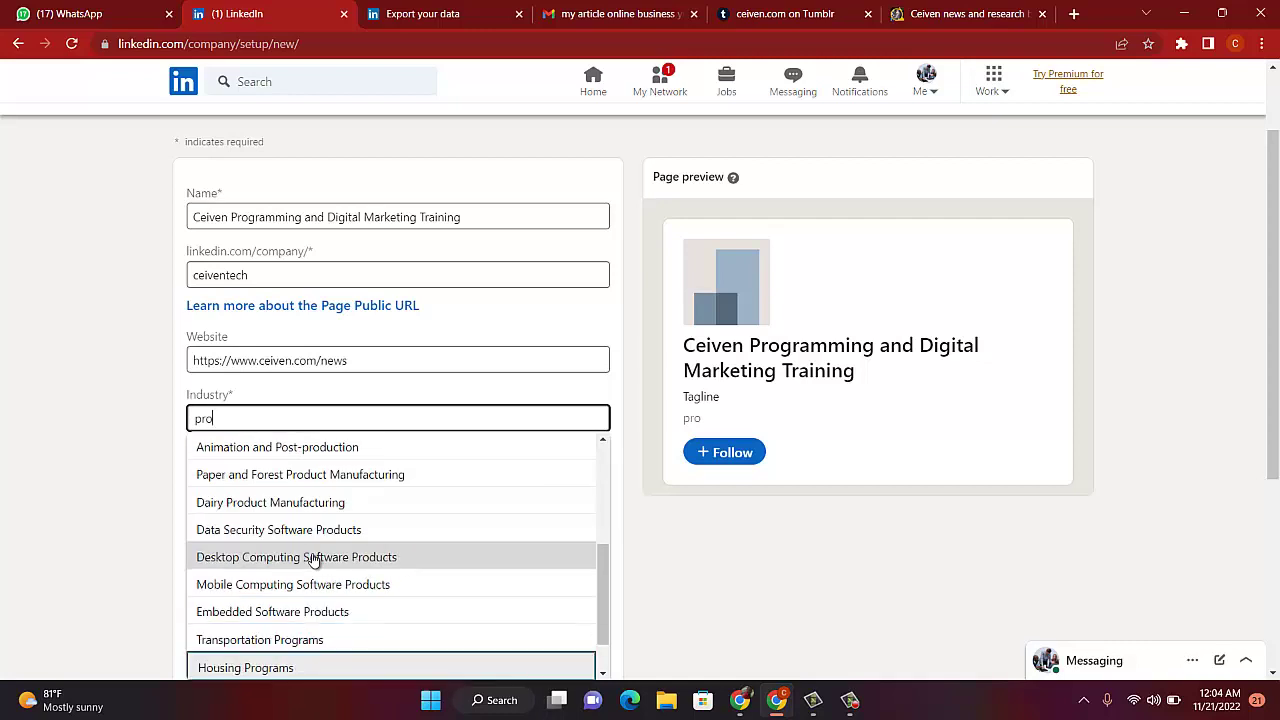
pyautogui.press('Down')
pyautogui.press('Down')
pyautogui.press('Down')
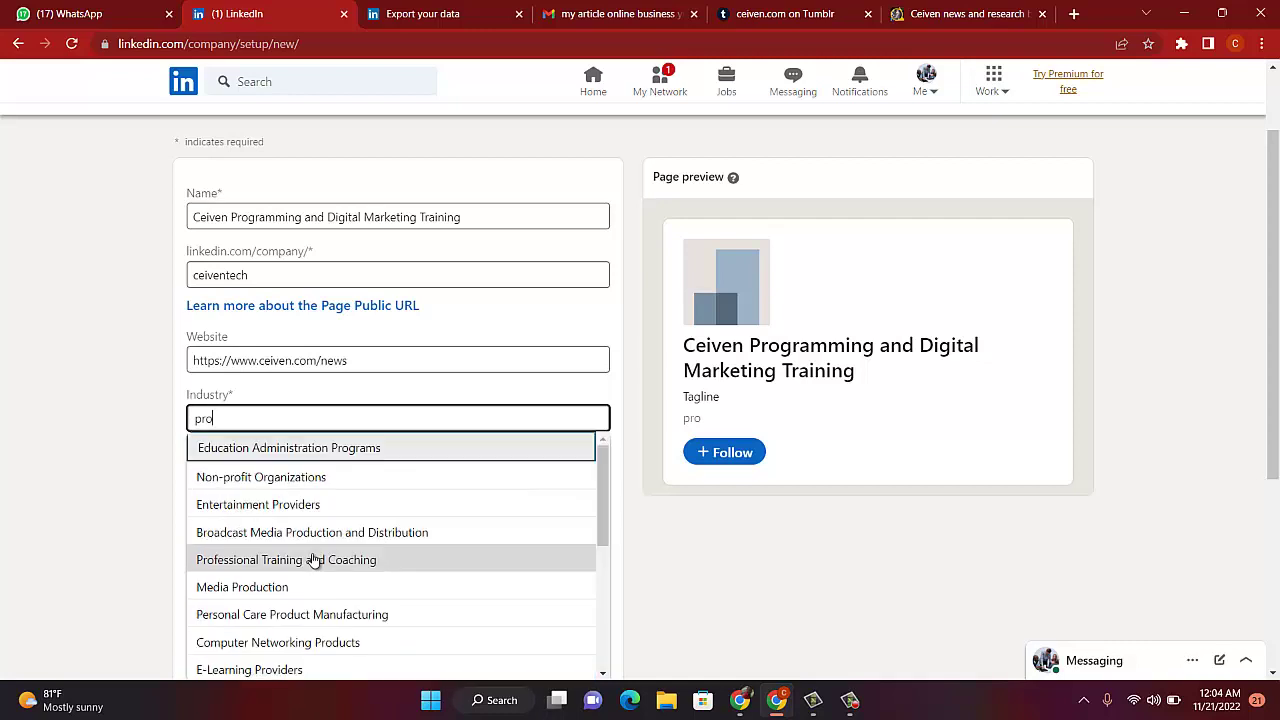
pyautogui.press('Down')
pyautogui.press('Down')
pyautogui.press('Down')
pyautogui.press('Down')
pyautogui.press('Down')
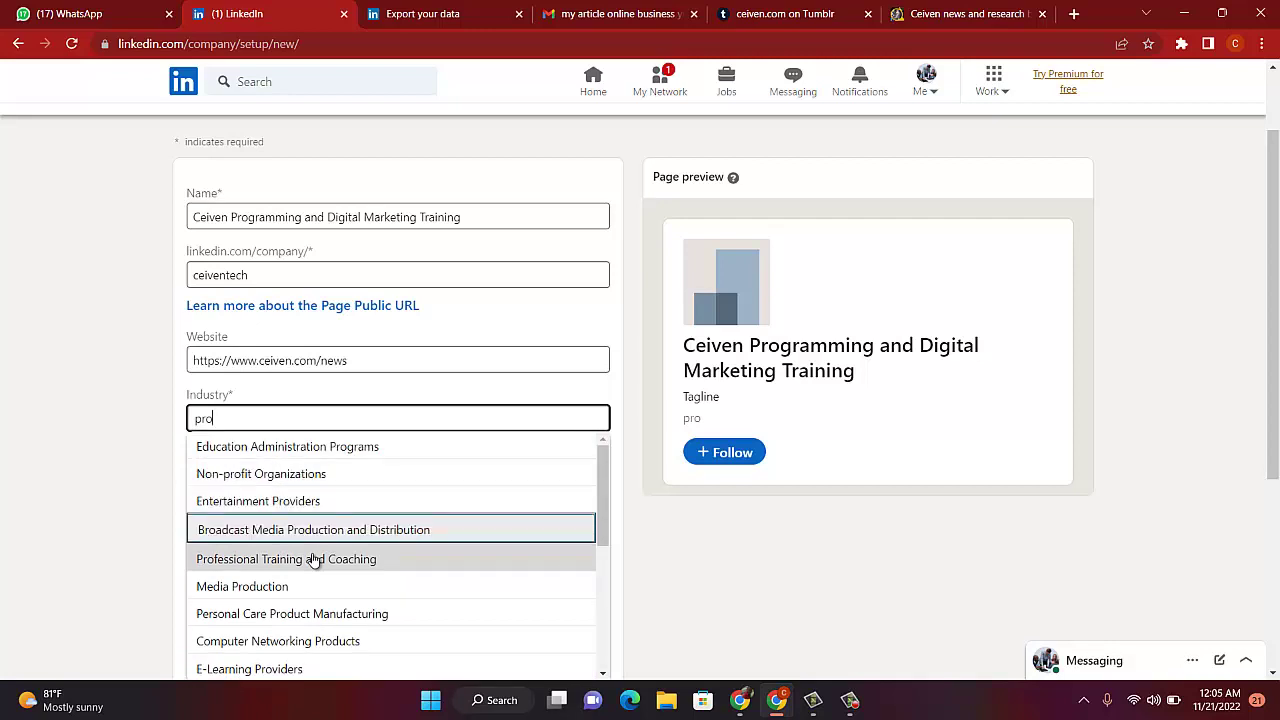
pyautogui.press('Down')
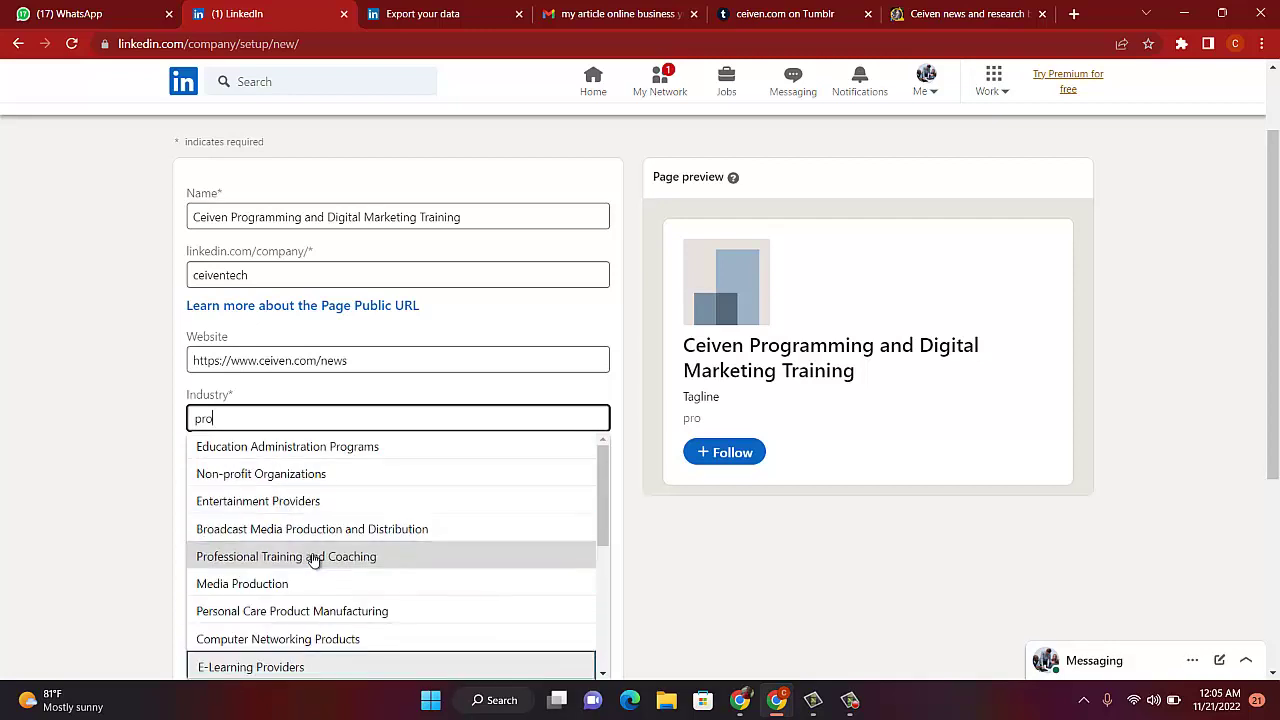
pyautogui.press('Return')
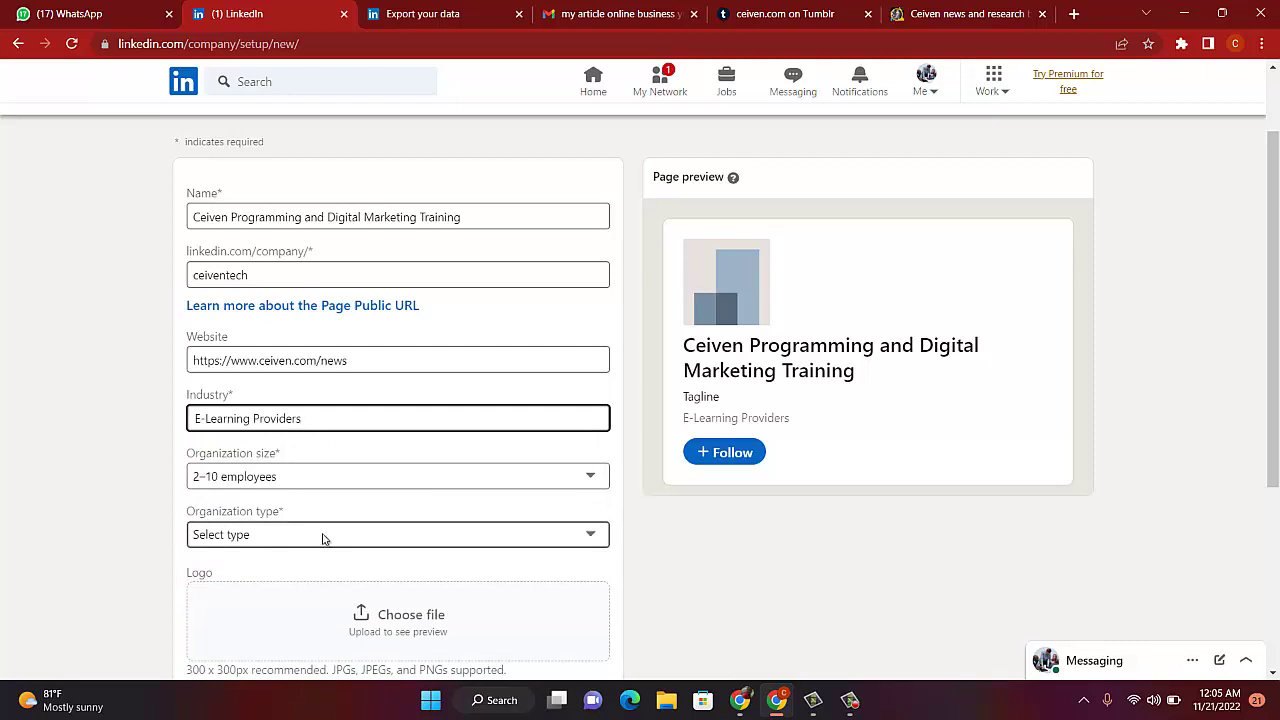
# Step: Set the organization type to Self-employed
pyautogui.click(326, 538)
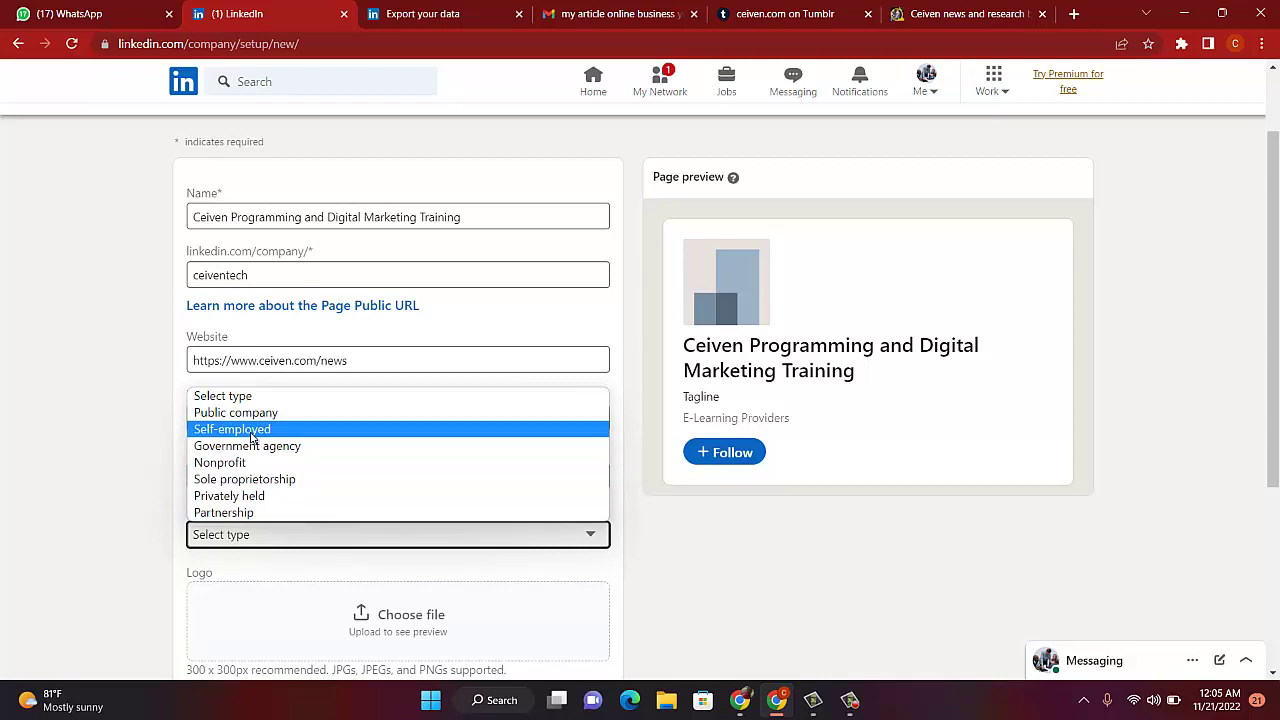
pyautogui.press('Down')
pyautogui.press('Down')
pyautogui.press('Down')
pyautogui.press('Down')
pyautogui.press('Down')
pyautogui.click(246, 432)
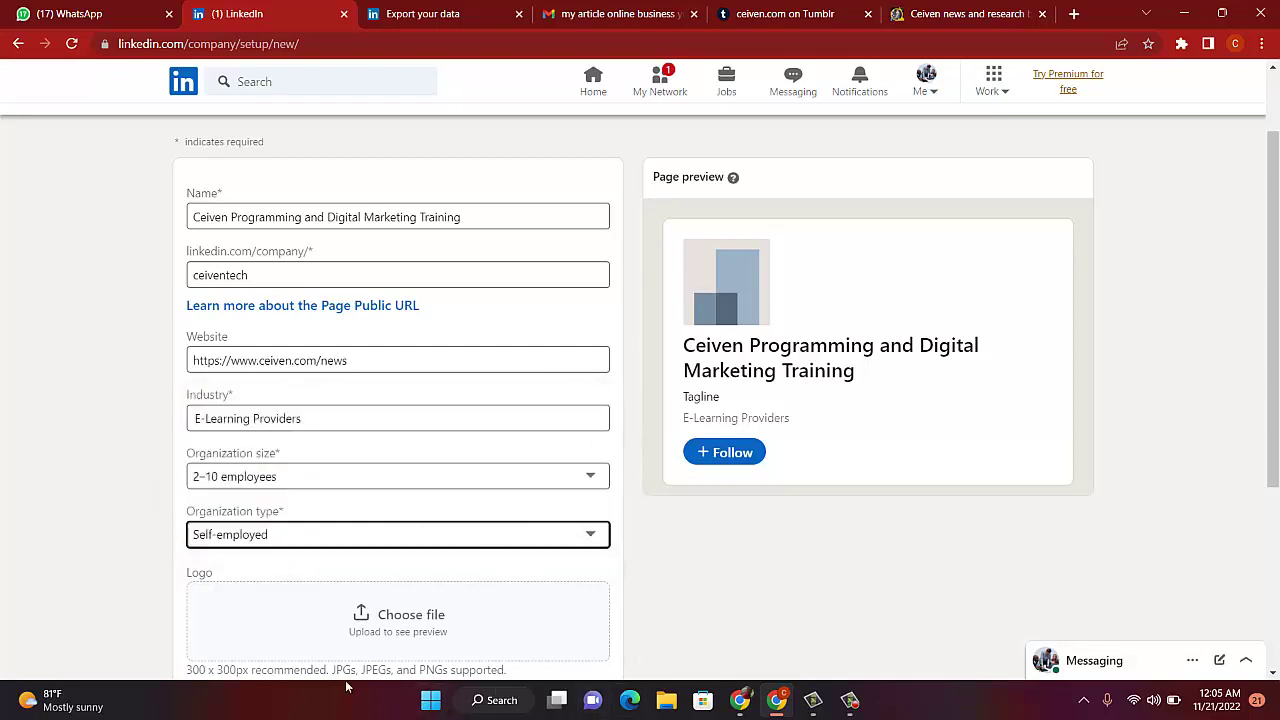
# Step: Start choosing a file for the company logo and look through the Downloads folder for the logo image
pyautogui.click(405, 620)
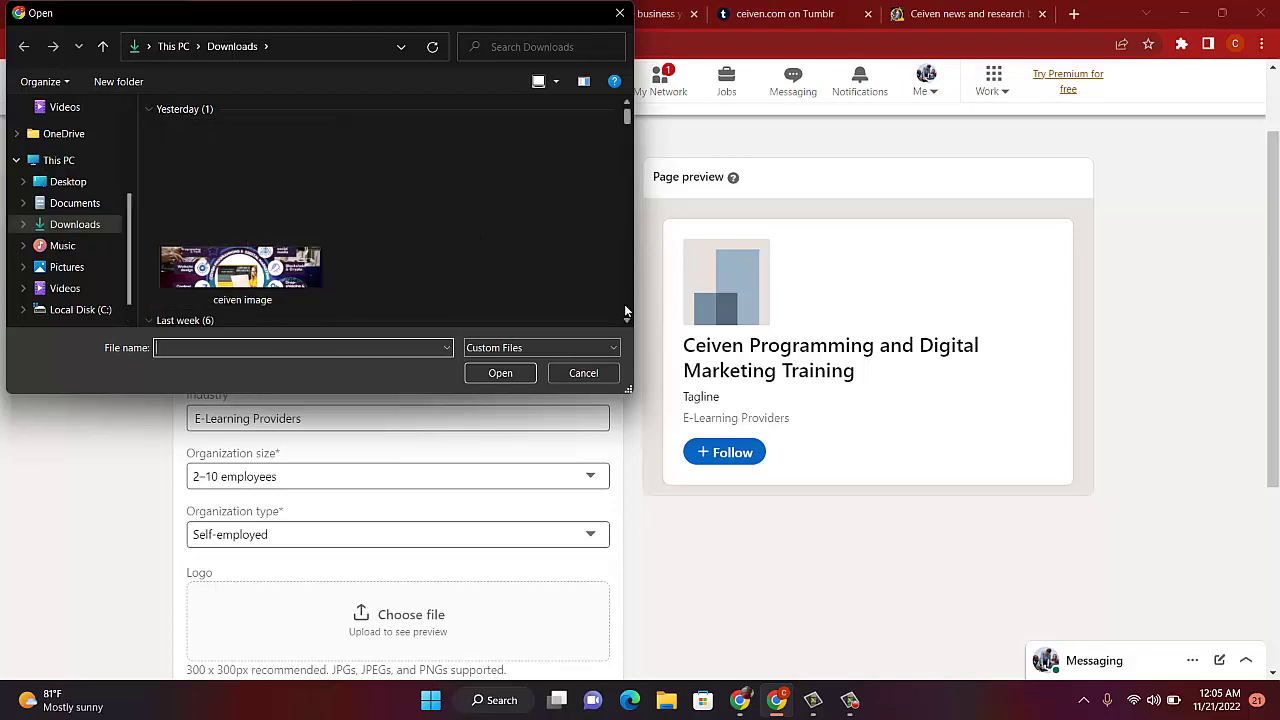
pyautogui.scroll(-3, 628, 322)
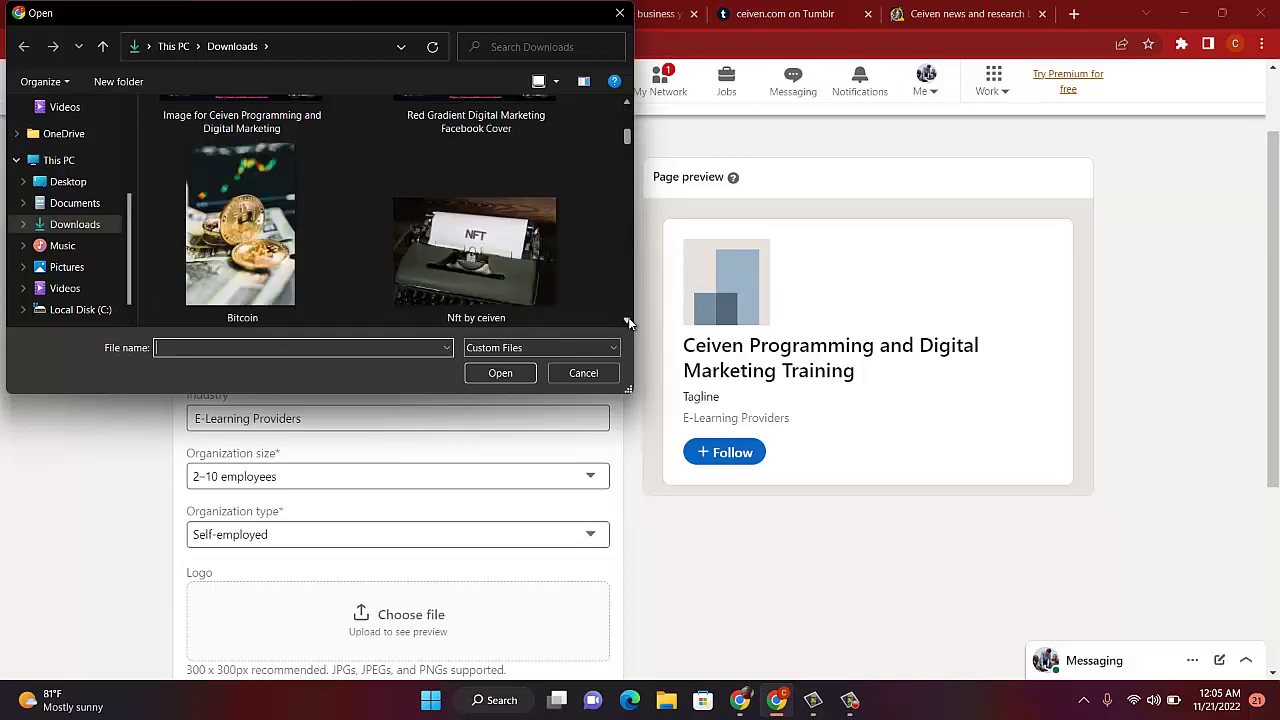
pyautogui.scroll(-10, 628, 320)
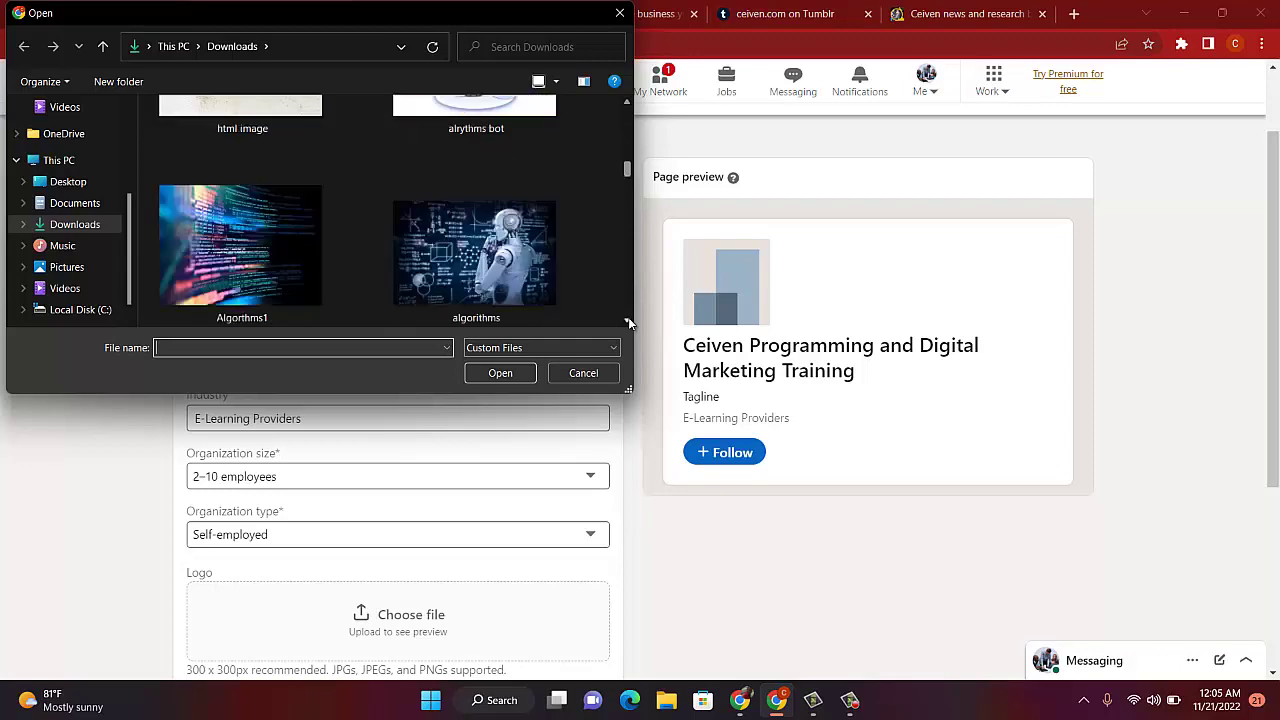
pyautogui.scroll(-10, 628, 320)
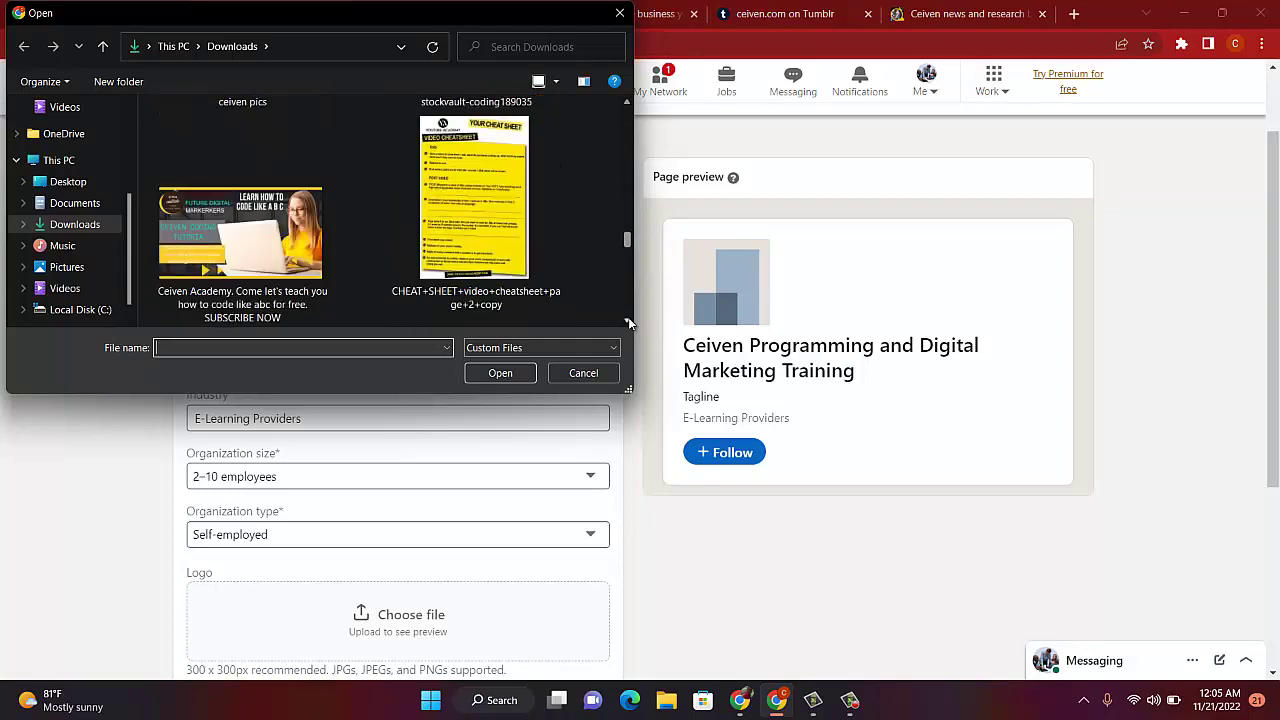
pyautogui.scroll(-10, 628, 317)
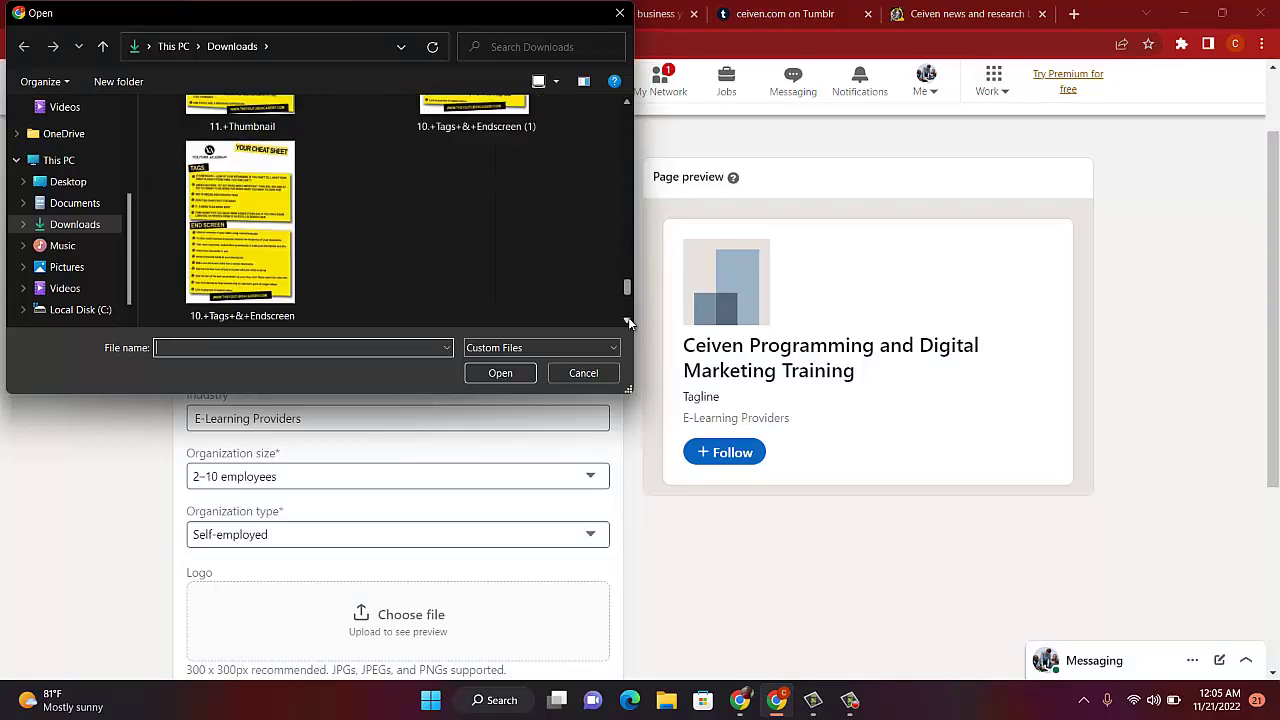
pyautogui.scroll(-5, 628, 317)
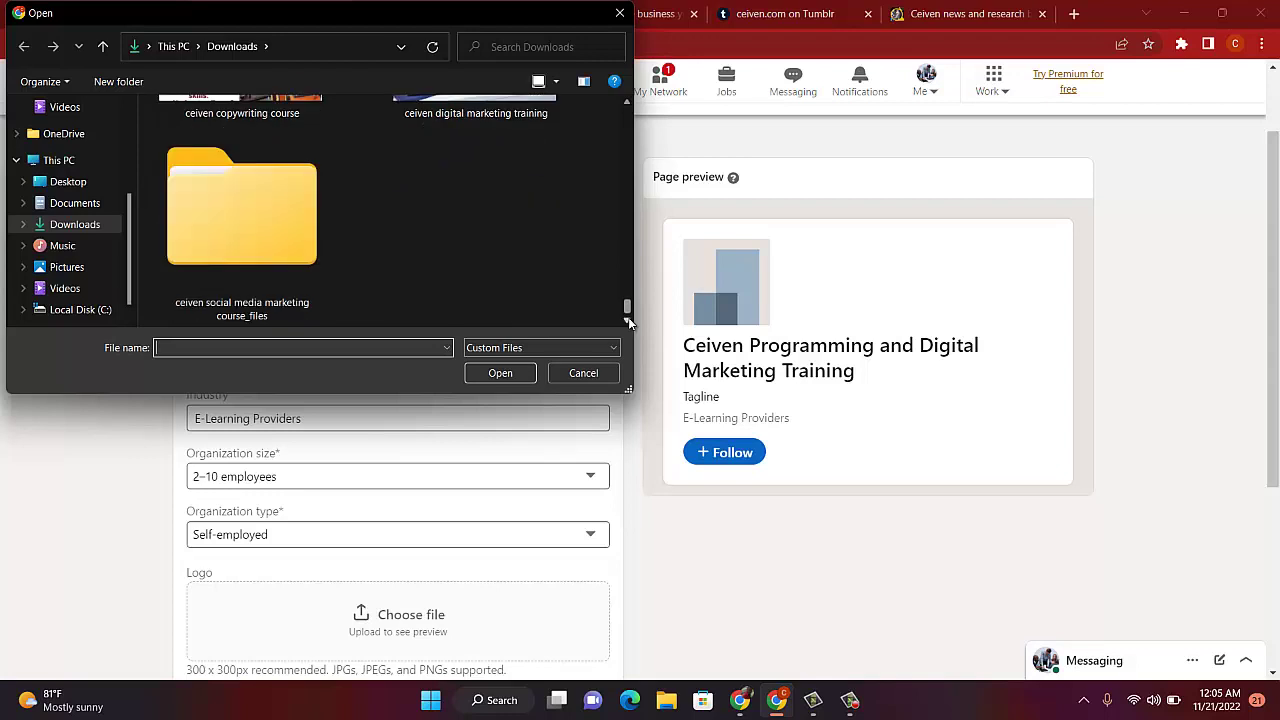
pyautogui.click(628, 101)
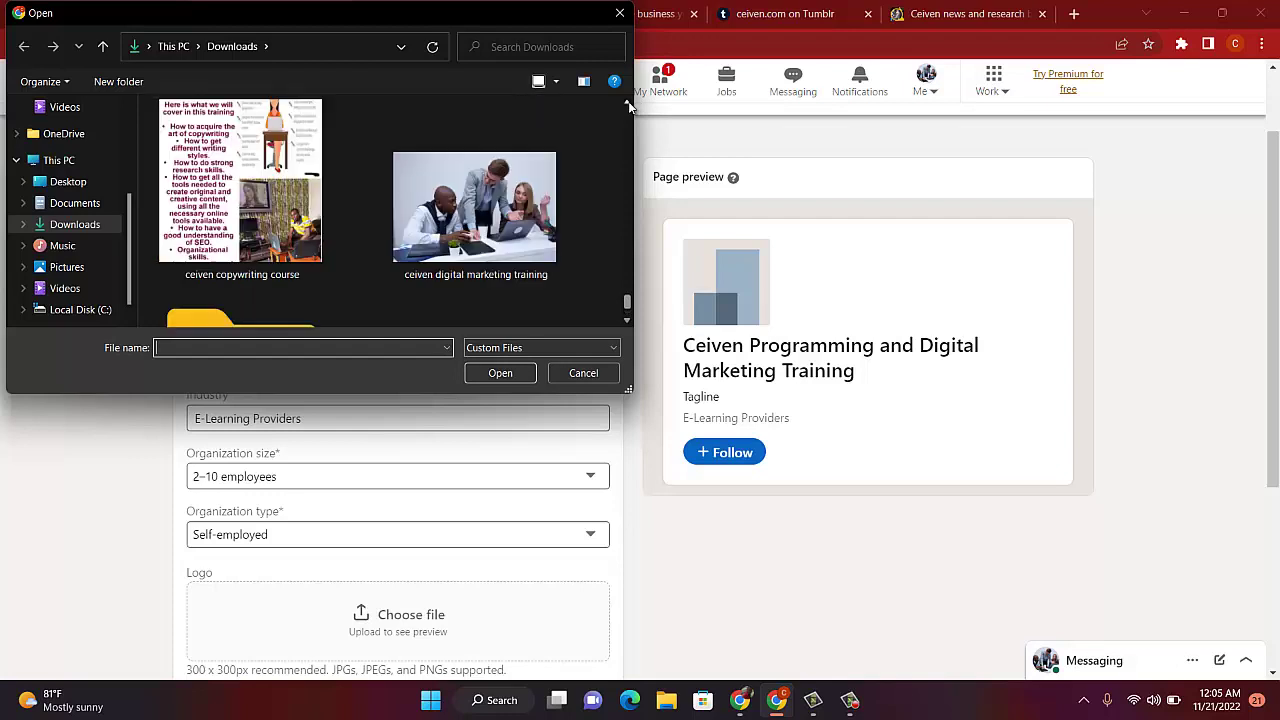
pyautogui.click(628, 102)
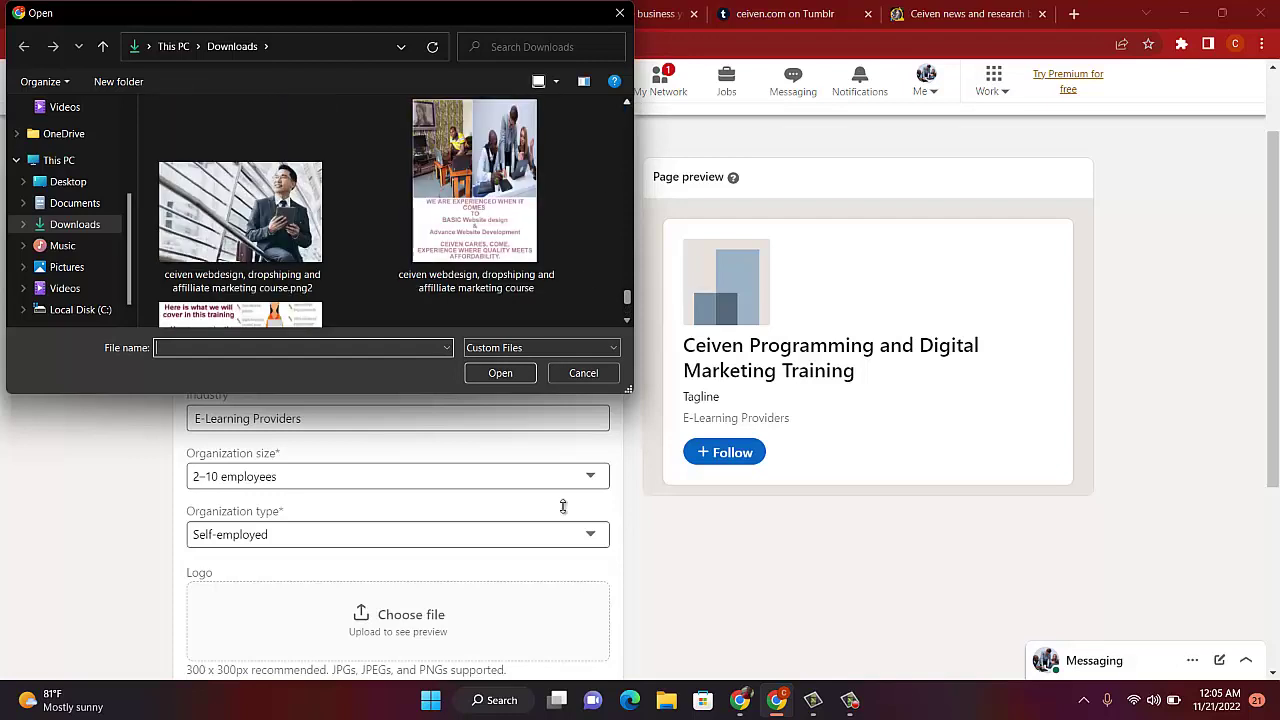
pyautogui.click(849, 703)
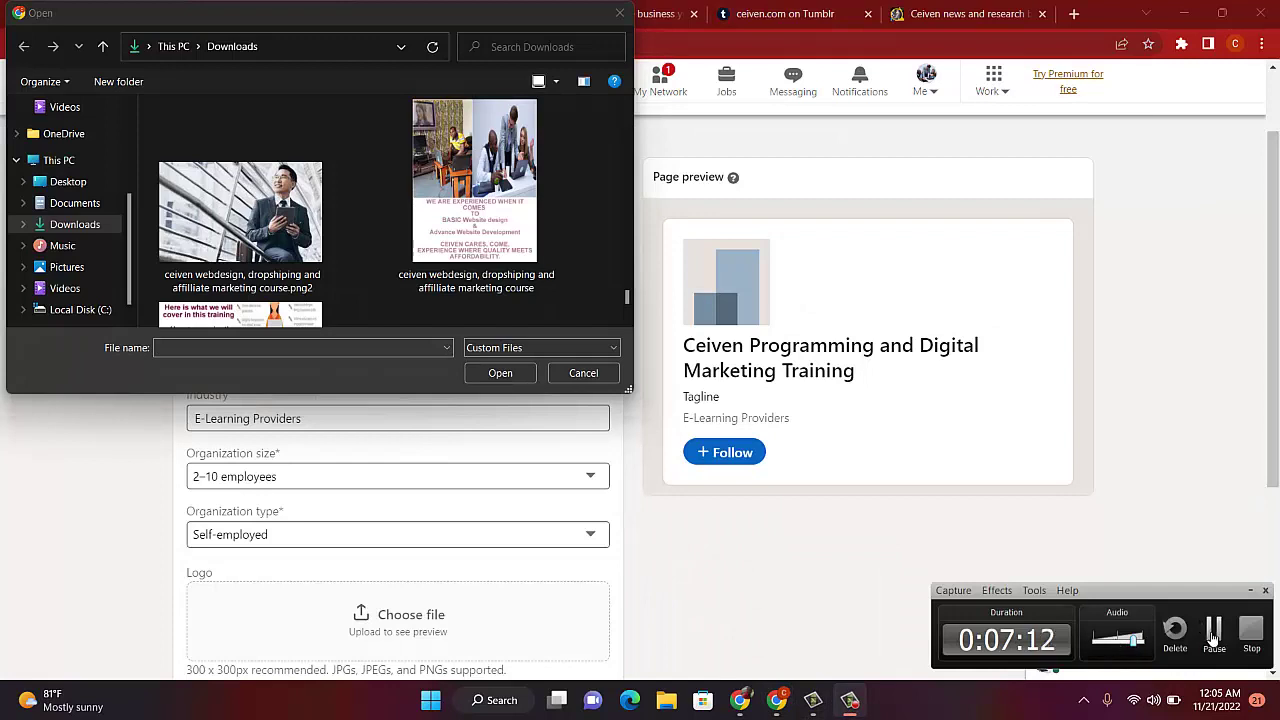
pyautogui.click(1213, 630)
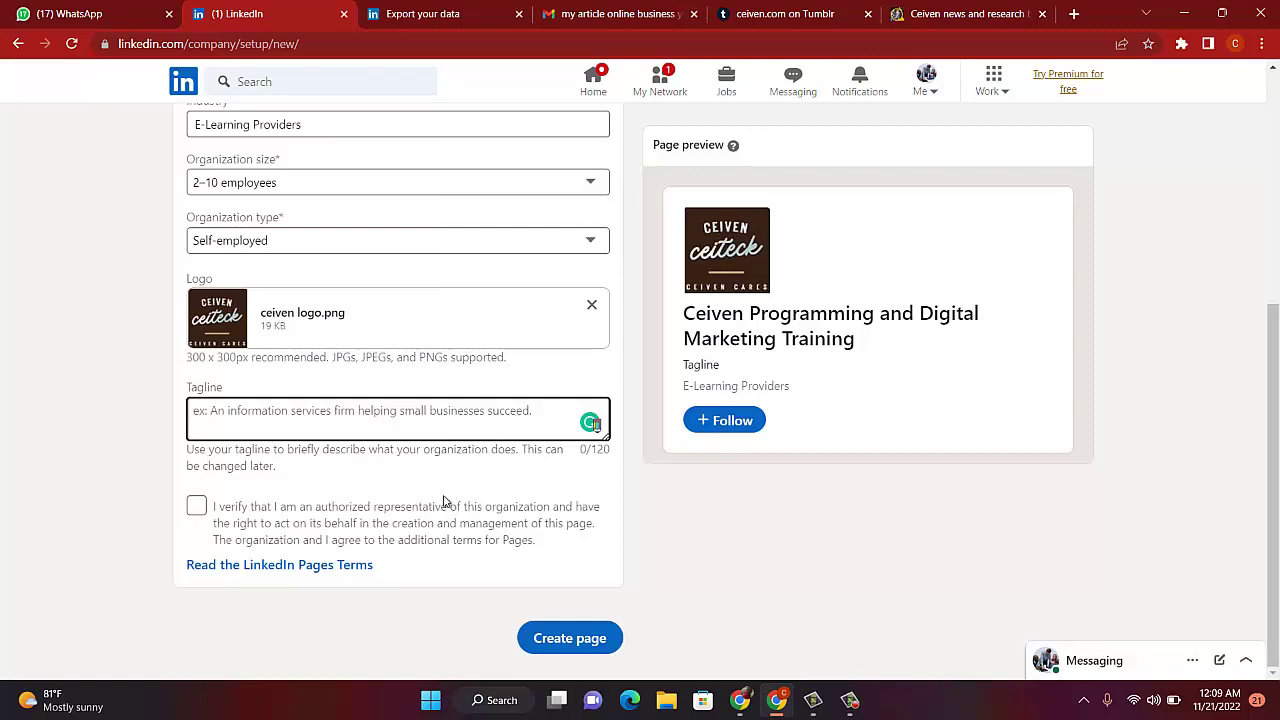
# Step: Verify being an authorized representative of the organization, leaving the tagline empty, and try to create the page
pyautogui.click(410, 414)
pyautogui.click(197, 507)
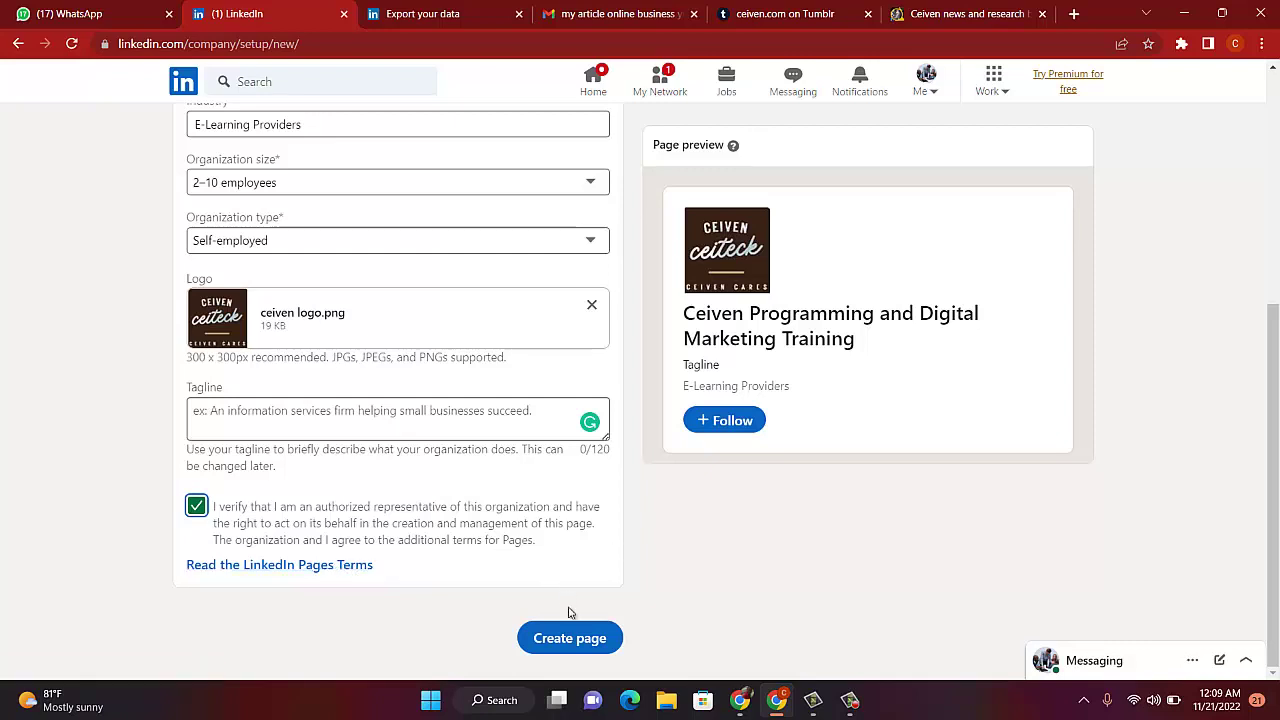
pyautogui.click(567, 640)
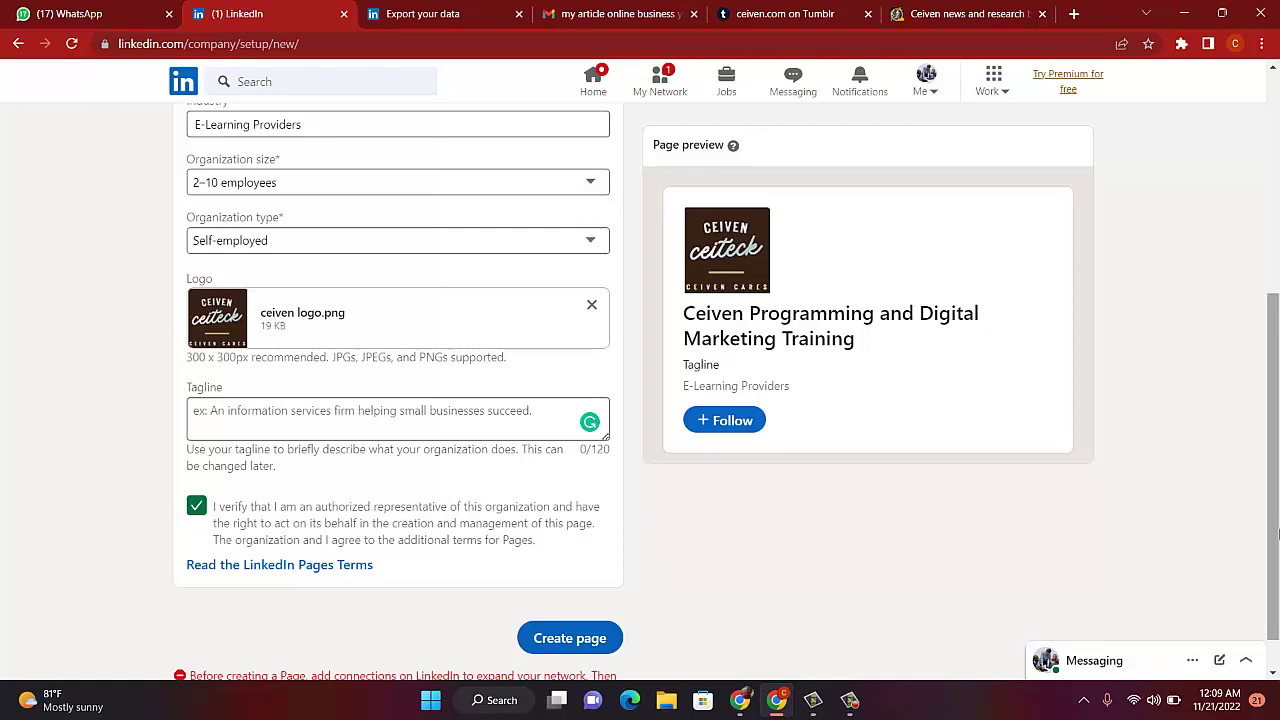
pyautogui.moveTo(1272, 528); pyautogui.dragTo(1276, 618)
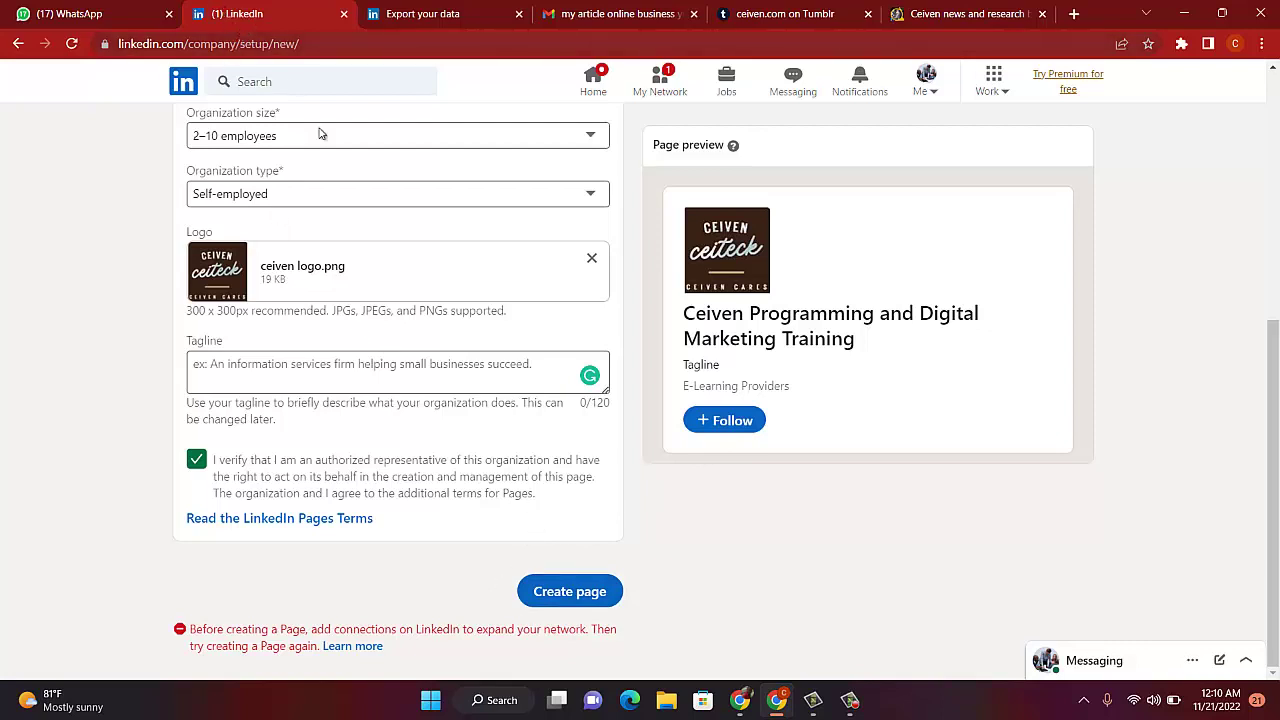
pyautogui.click(849, 700)
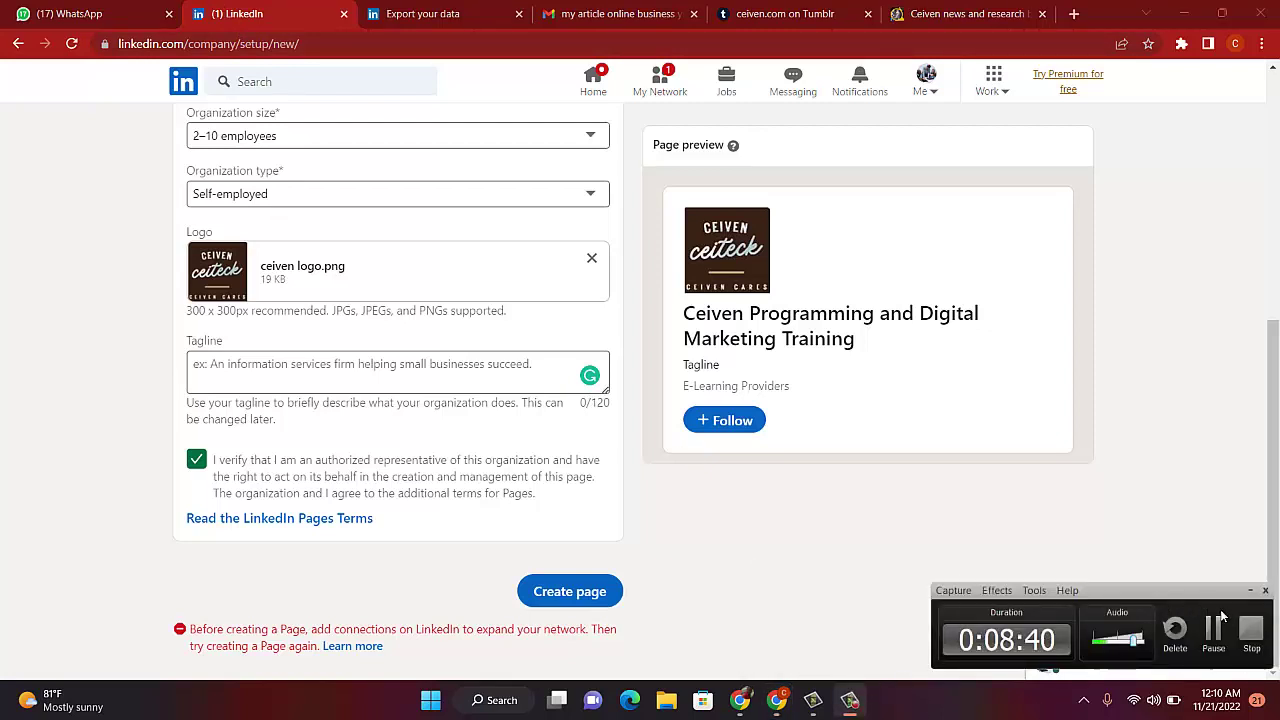